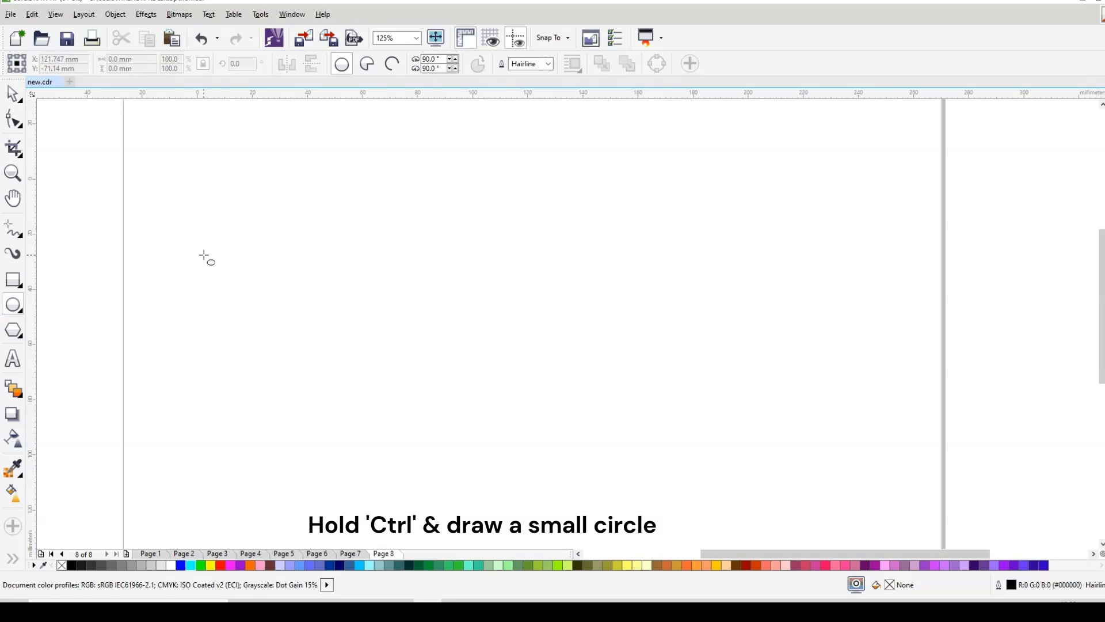
Step: Draw a 7.408 mm circle and place a copy to its right, scaled to about 4.894 mm
left_click_drag(364, 197, 386, 216)
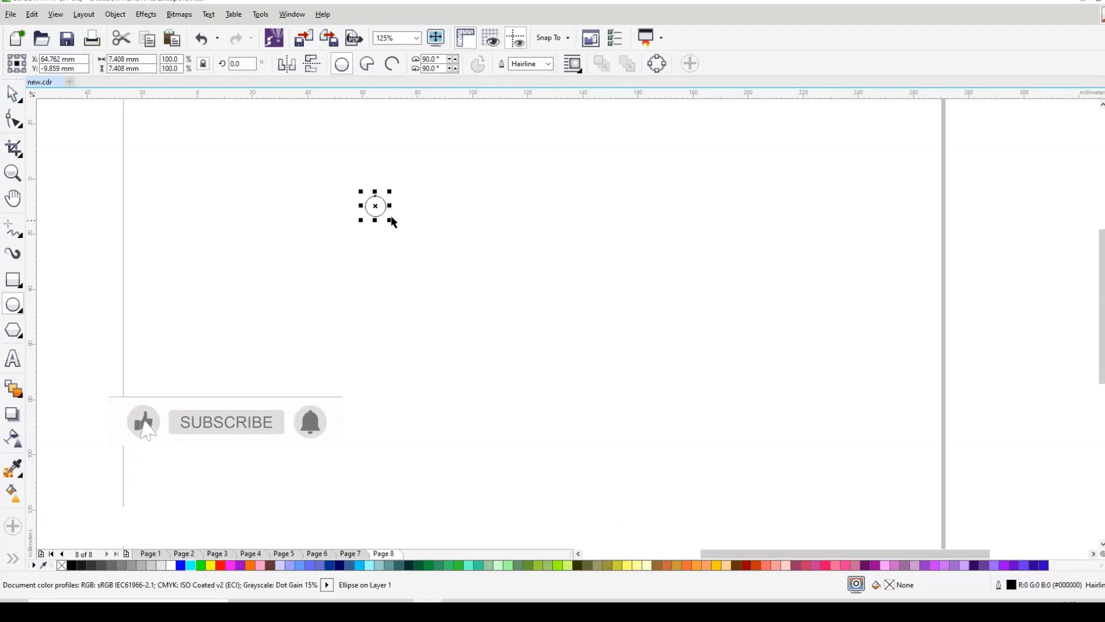
left_click_drag(375, 205, 567, 197)
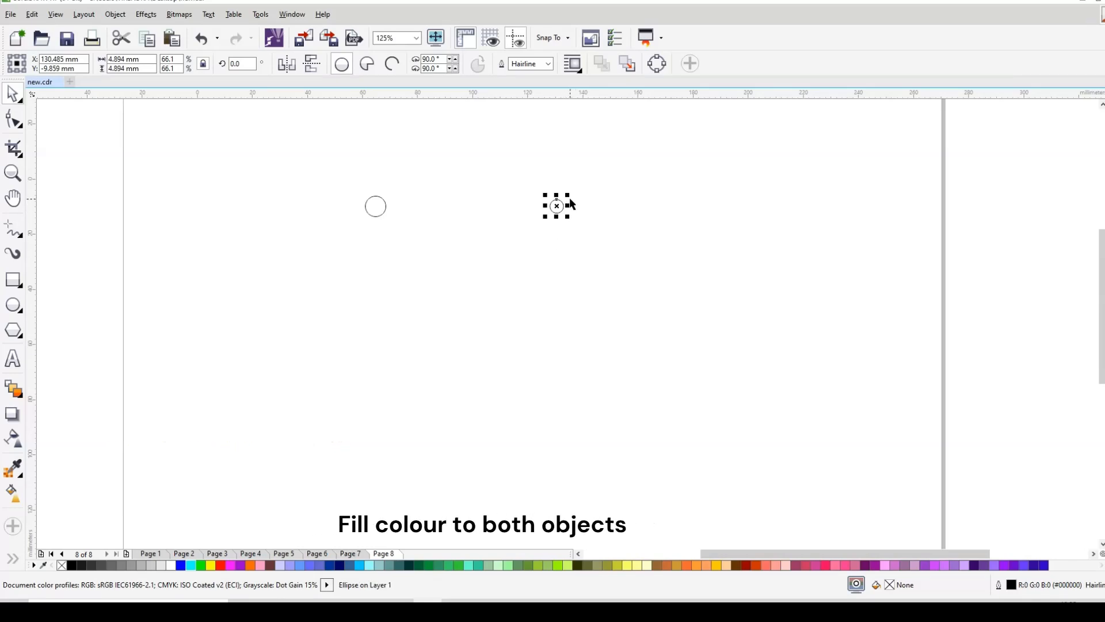
Step: Fill the right circle black and the left cyan, then join them with a 25-step blend
left_click(72, 566)
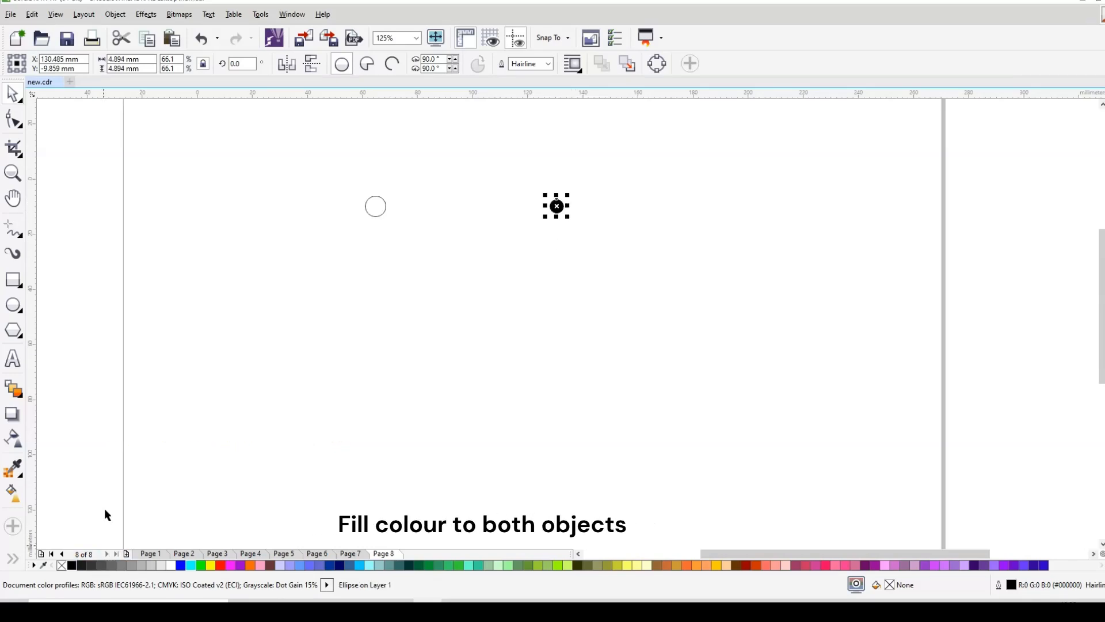
left_click(376, 207)
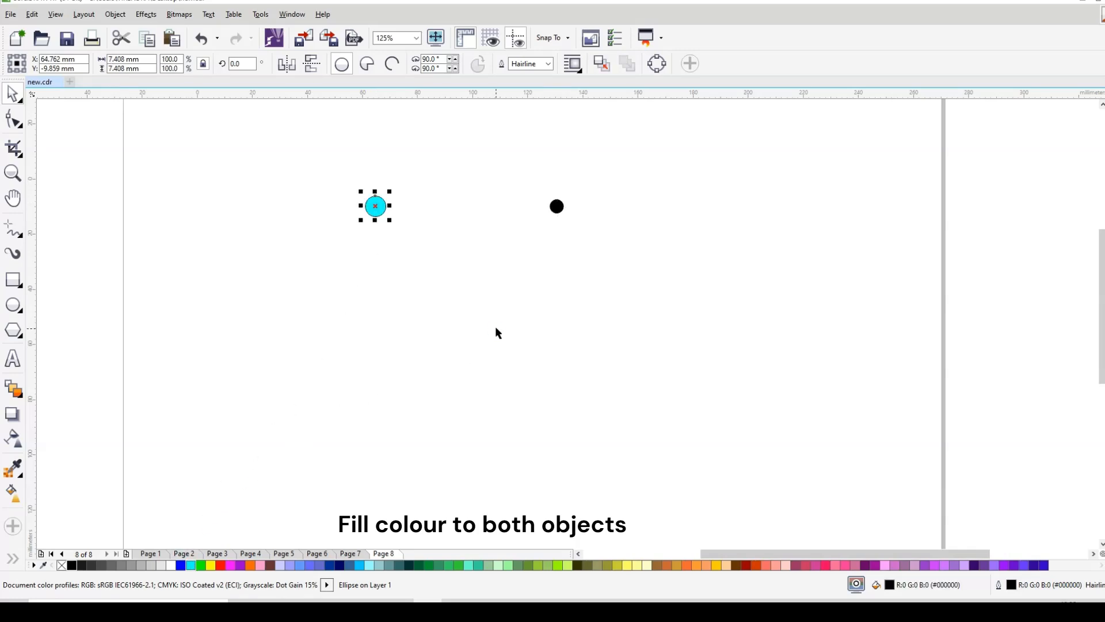
left_click(17, 391)
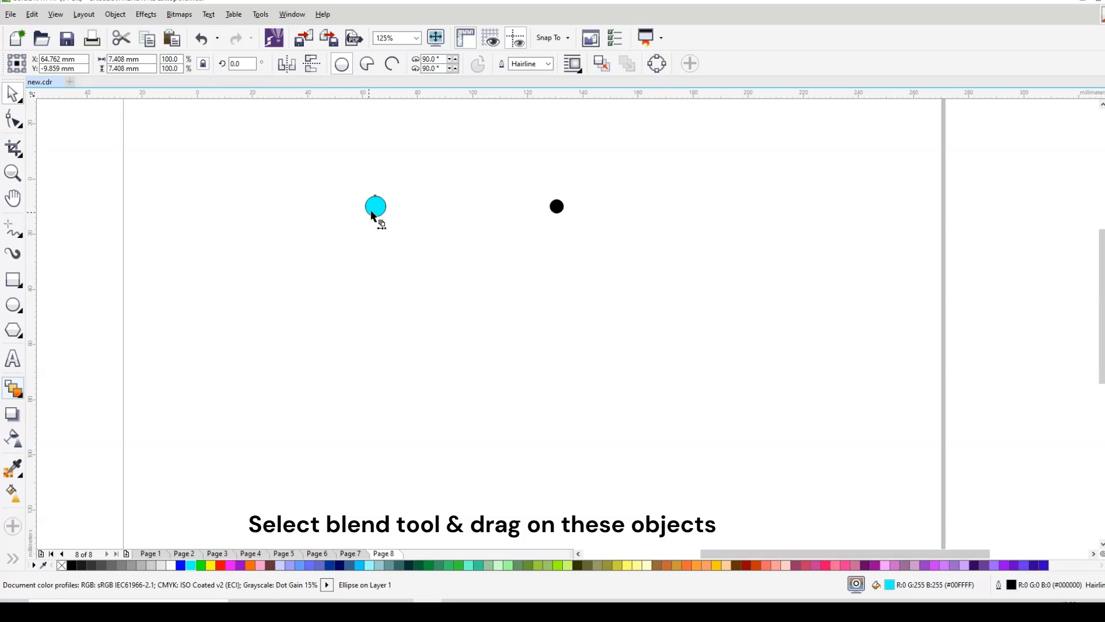
left_click_drag(375, 206, 551, 202)
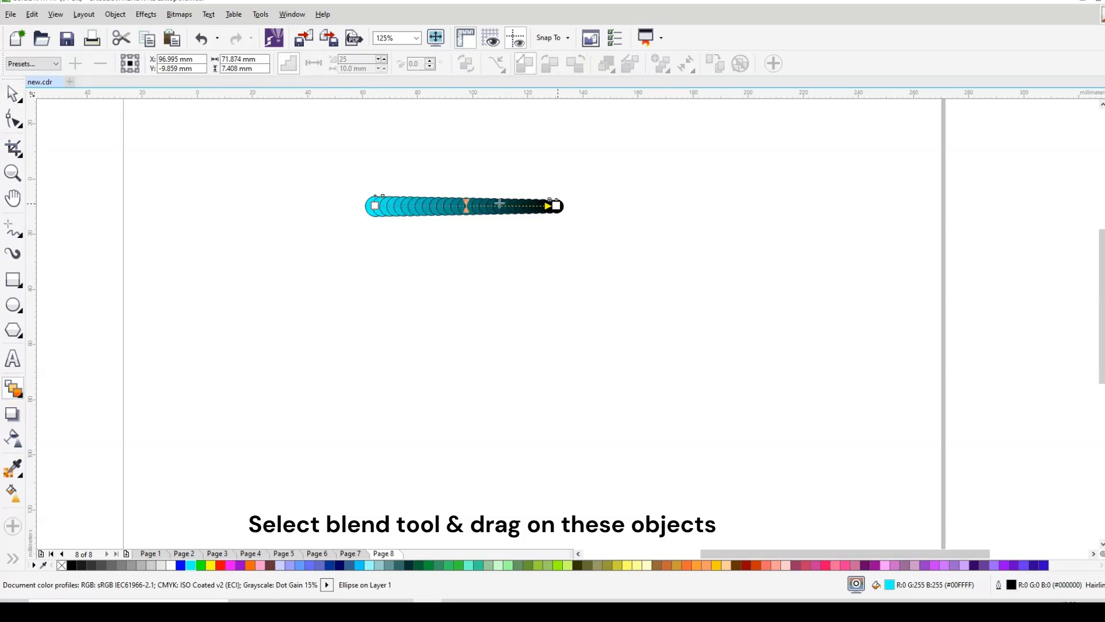
left_click(11, 94)
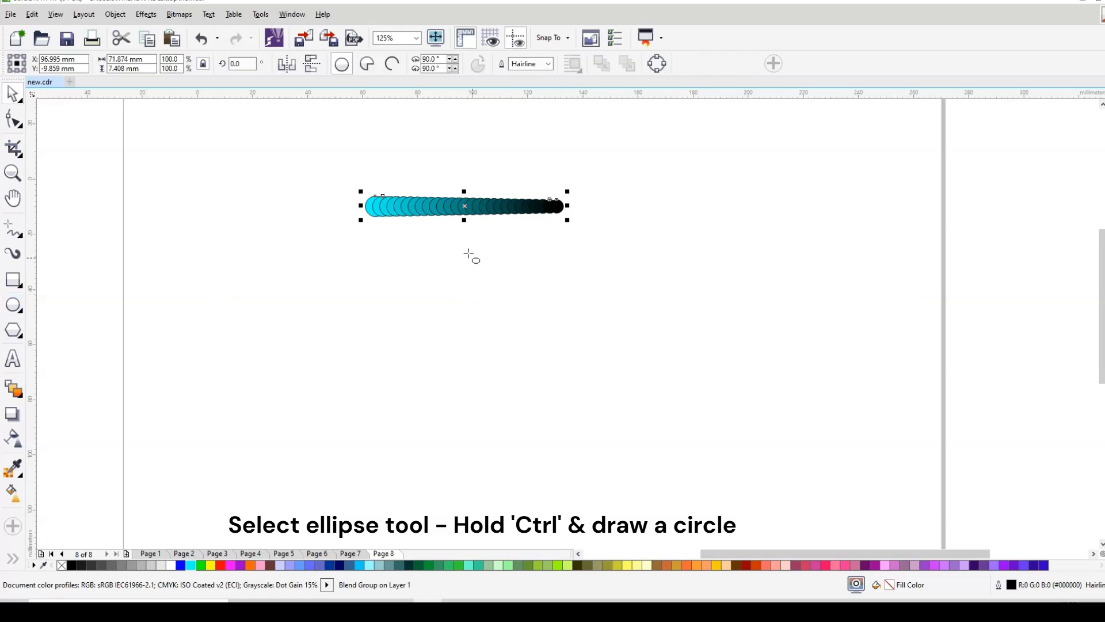
left_click_drag(469, 255, 720, 461)
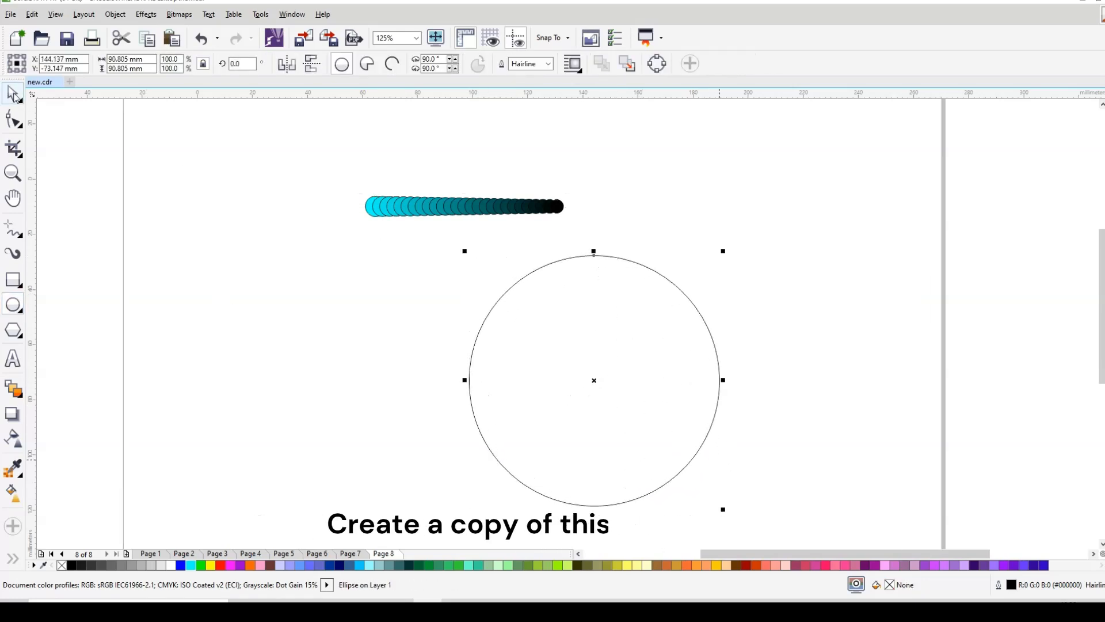
Step: Duplicate the large circle to the left and turn the copy into a 90° arc converted to curves
left_click_drag(594, 384, 299, 378)
left_click(392, 65)
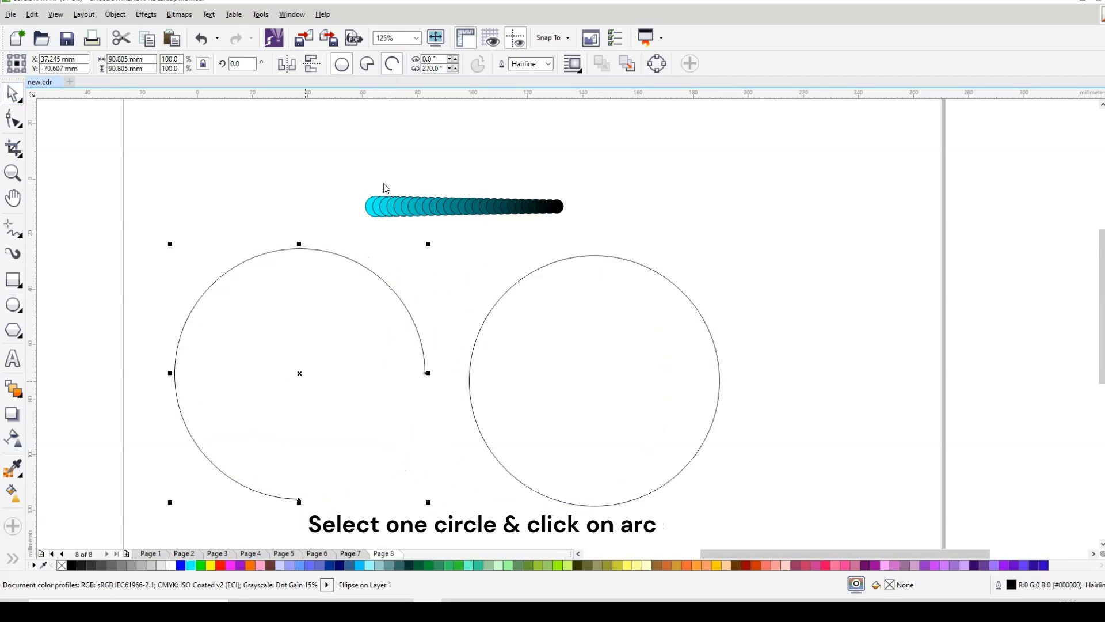
left_click(13, 119)
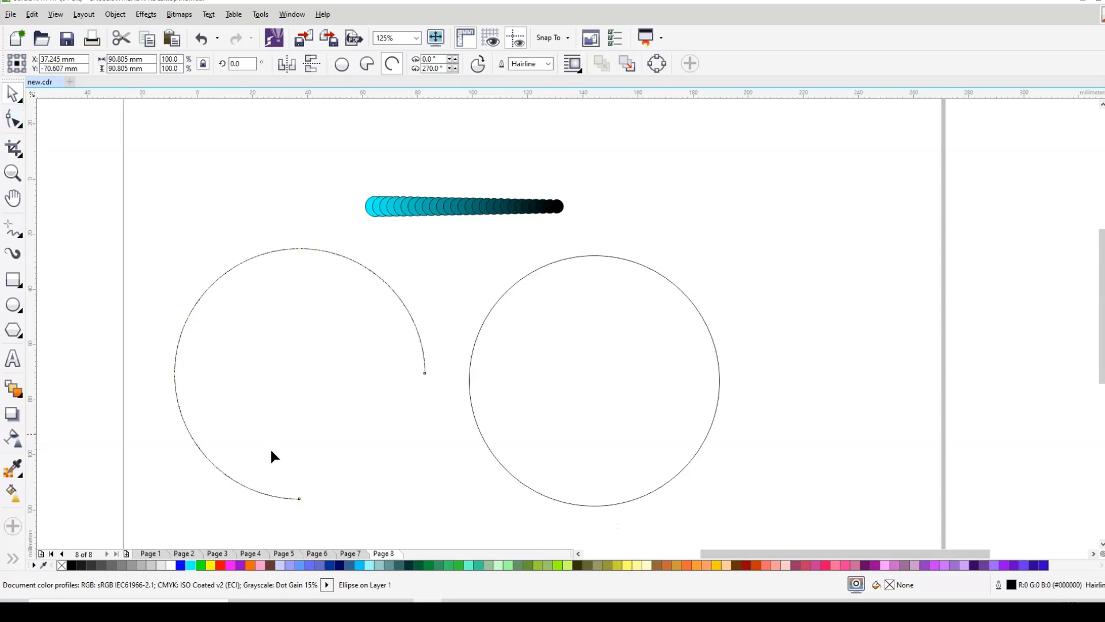
left_click_drag(299, 498, 300, 249)
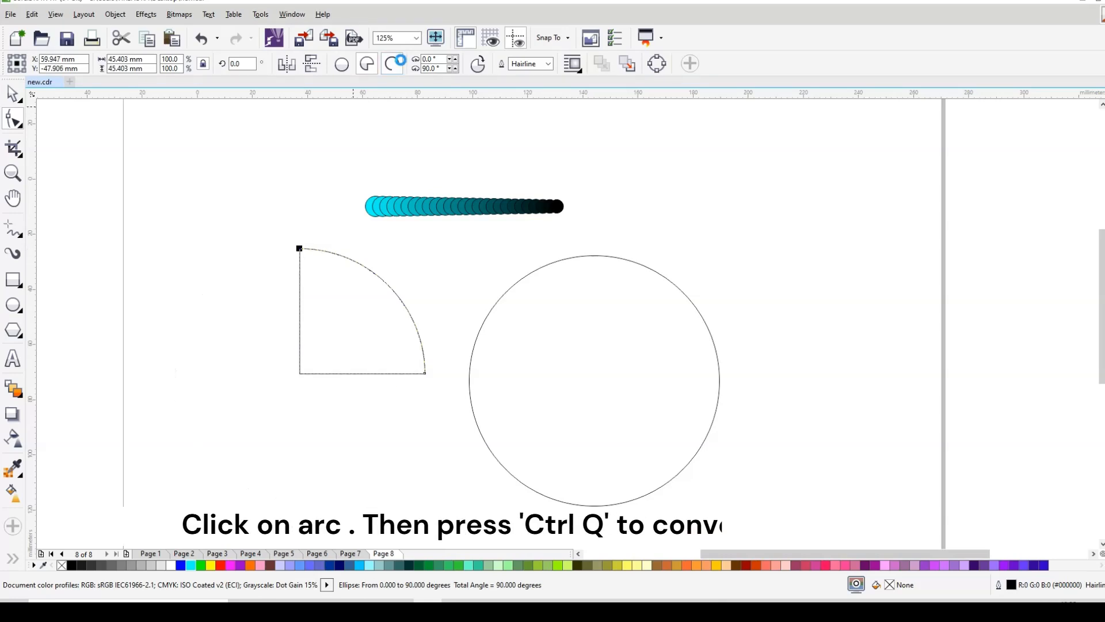
left_click(401, 64)
key("ctrl+q")
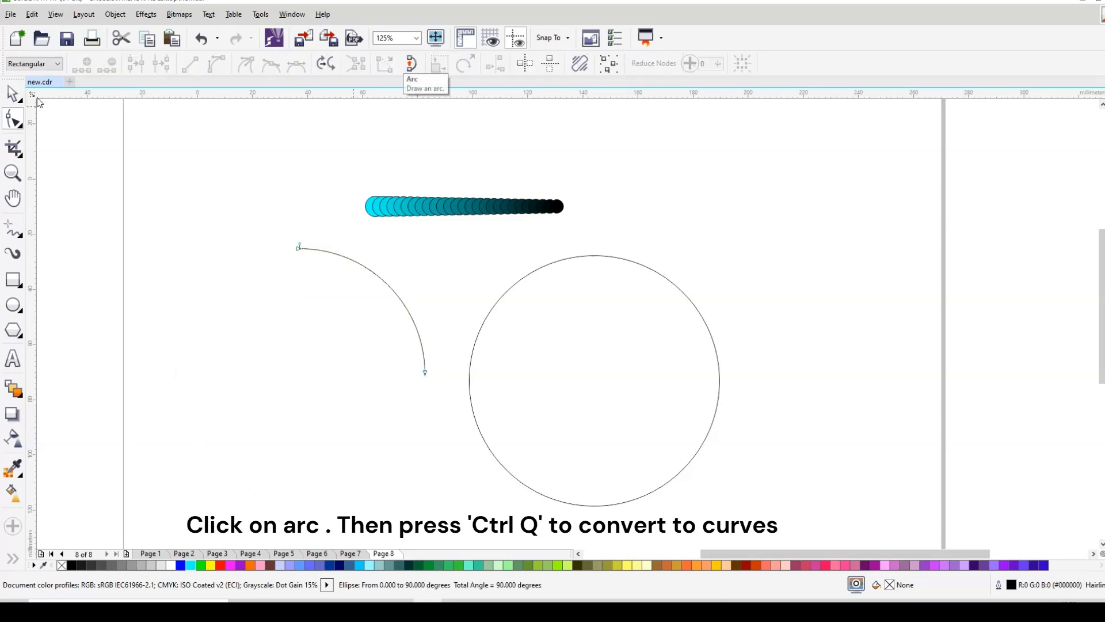
key("space")
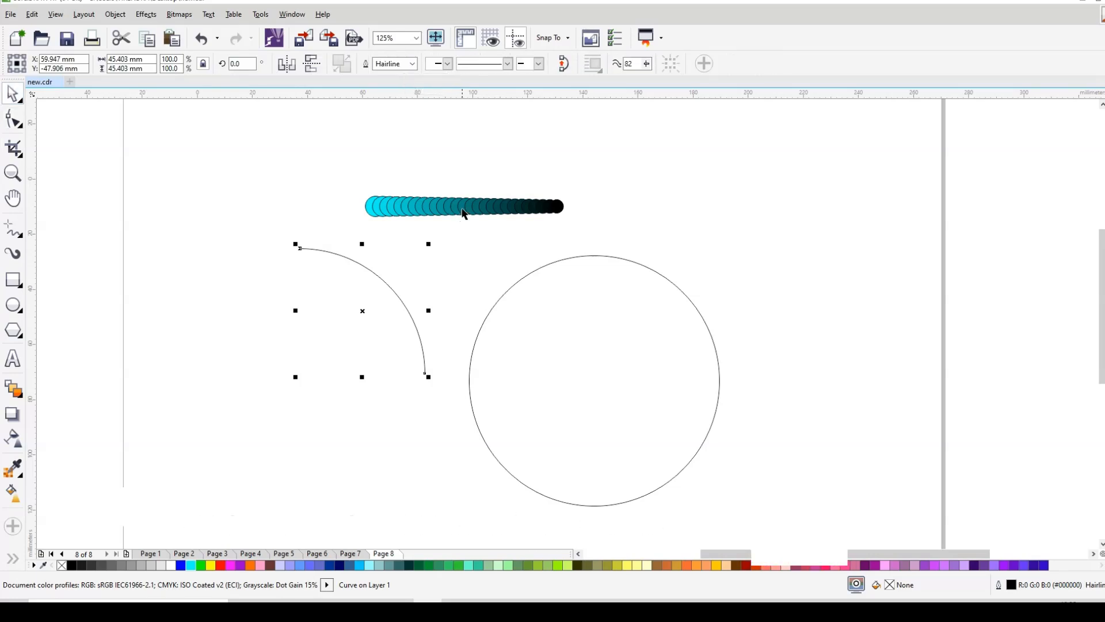
left_click(463, 210)
Step: Fit the cyan-to-black blend to the quarter arc, spreading it along the full path
left_click_drag(468, 205, 387, 285)
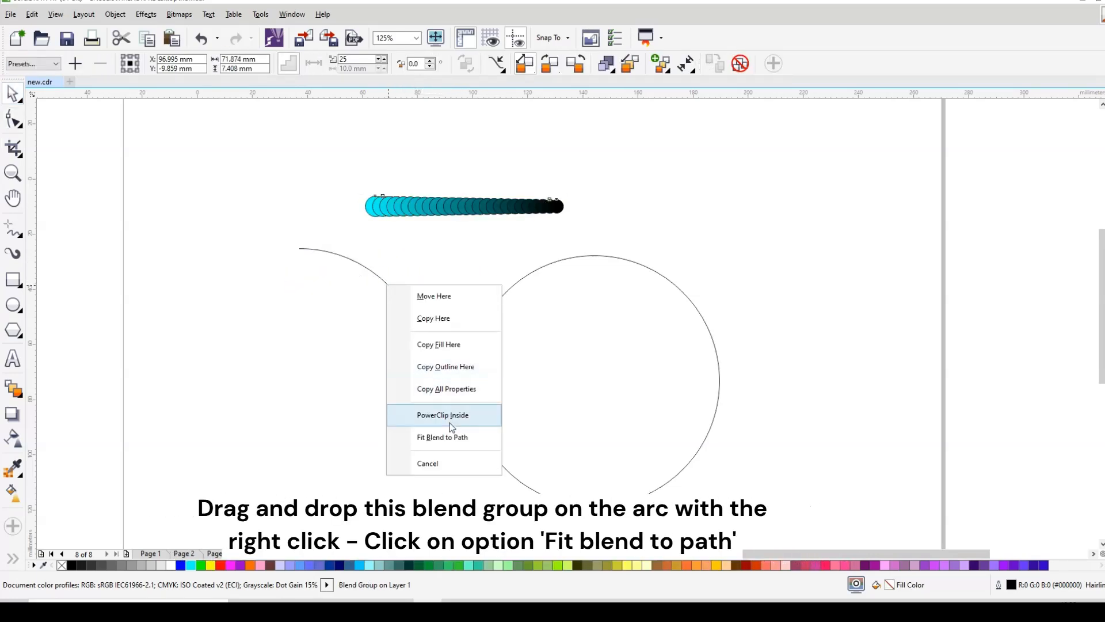
left_click(448, 438)
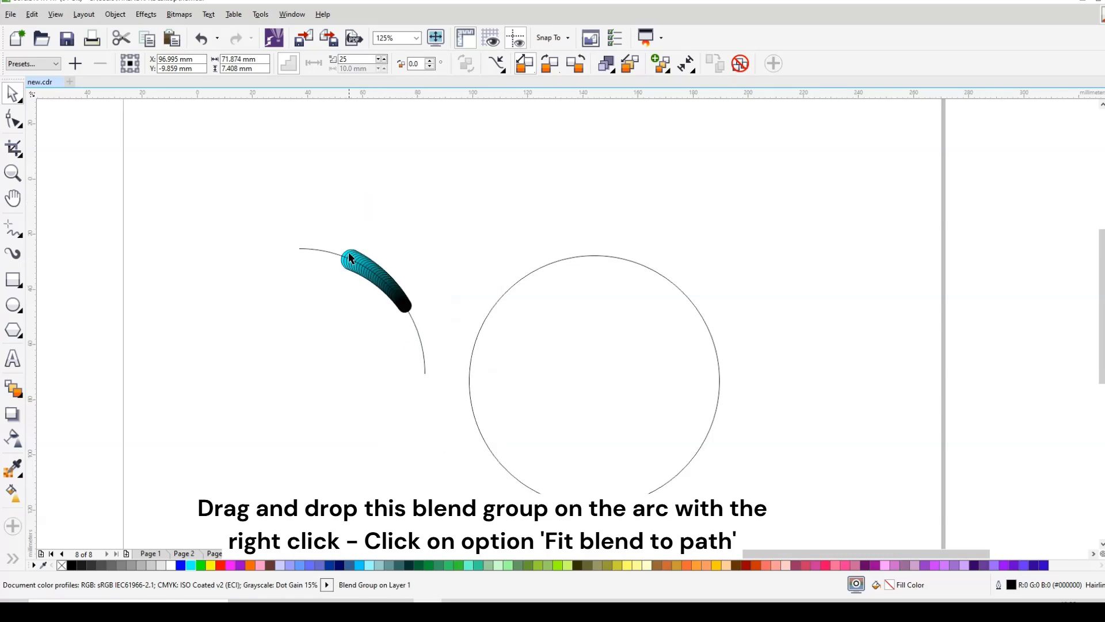
left_click(347, 253)
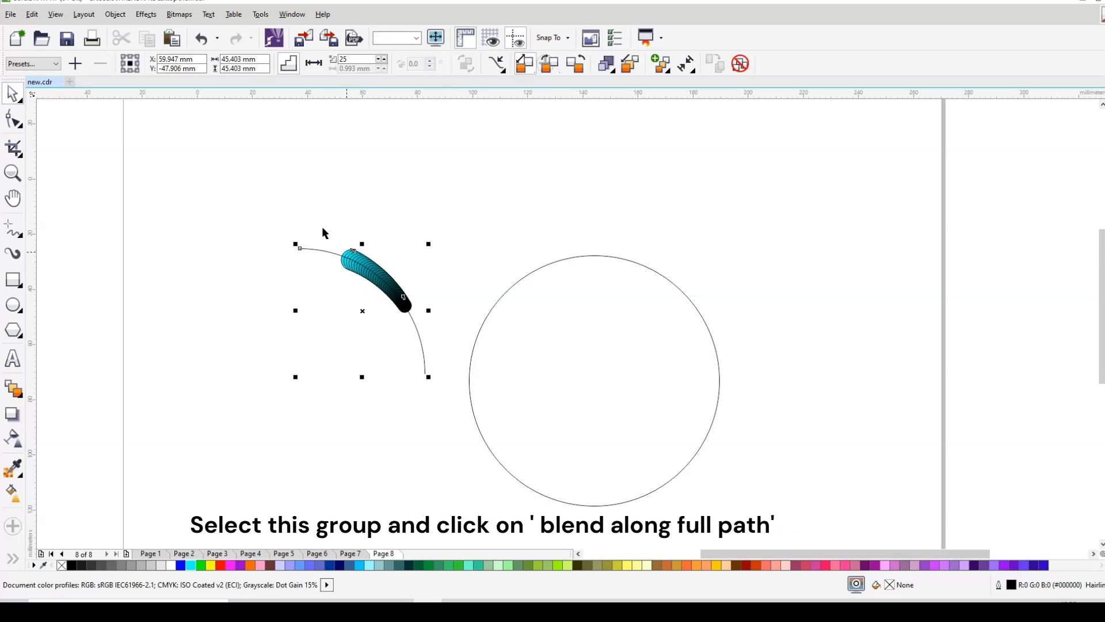
left_click(311, 190)
left_click_drag(310, 205, 355, 277)
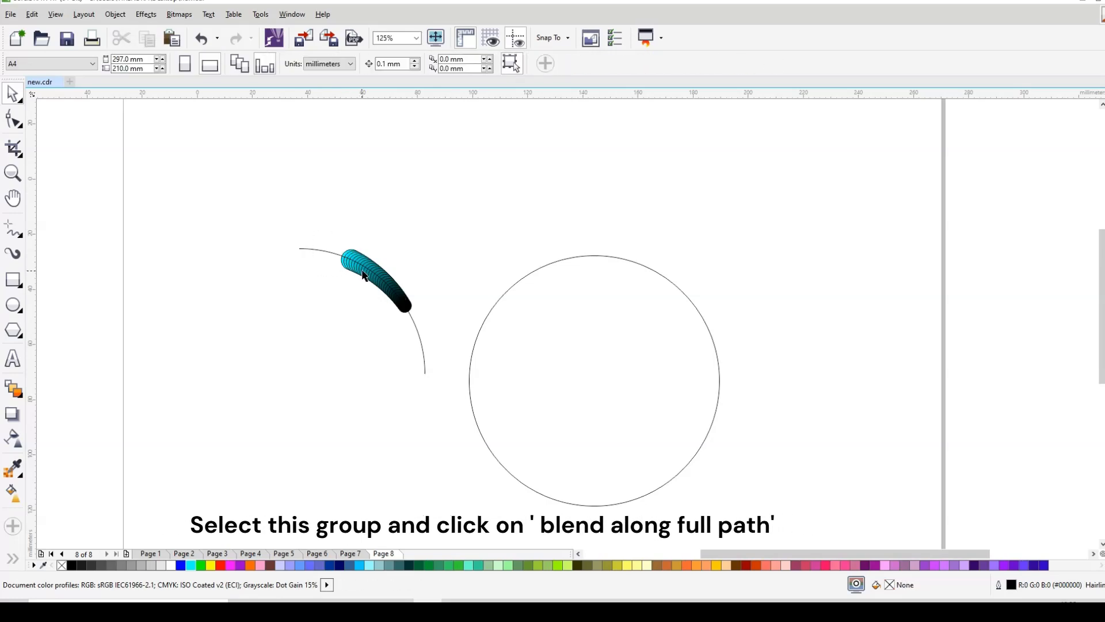
left_click(364, 275)
left_click(668, 69)
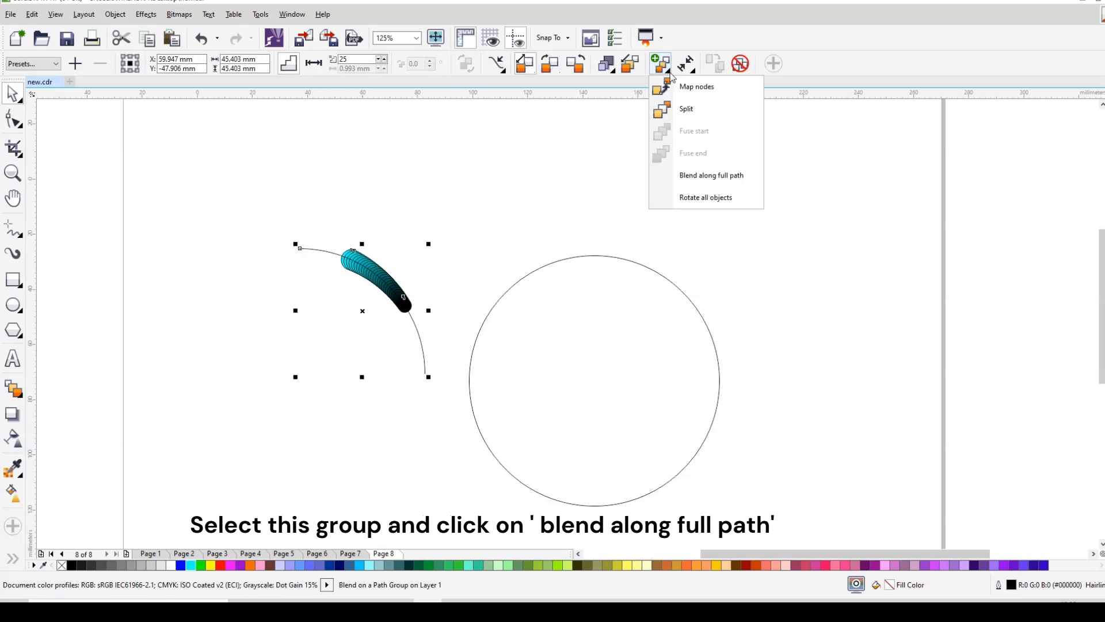
left_click(707, 176)
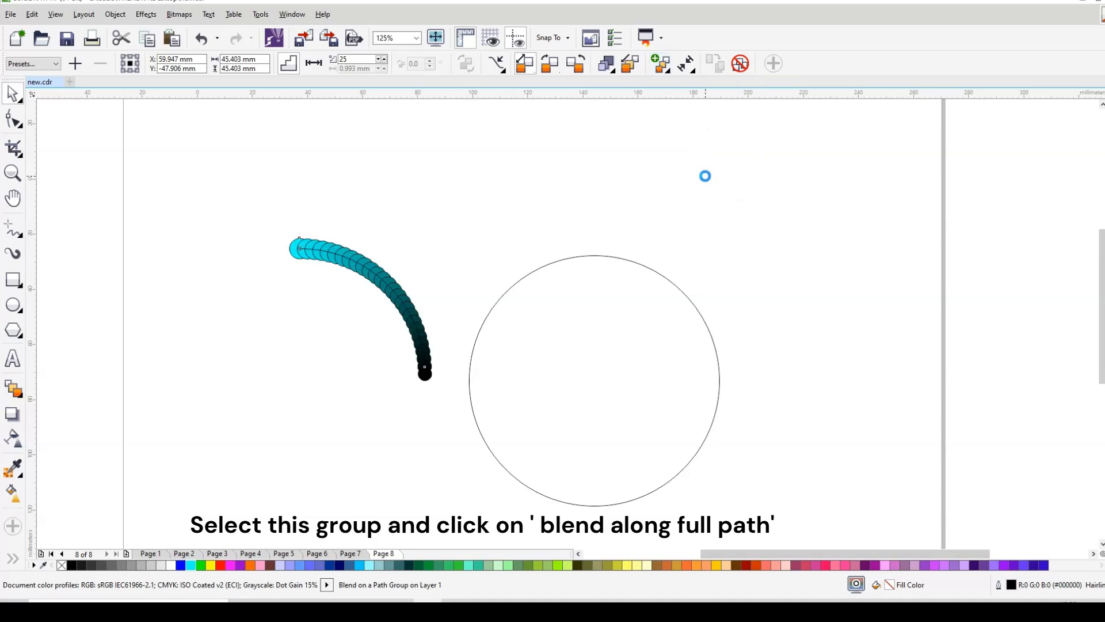
left_click(443, 180)
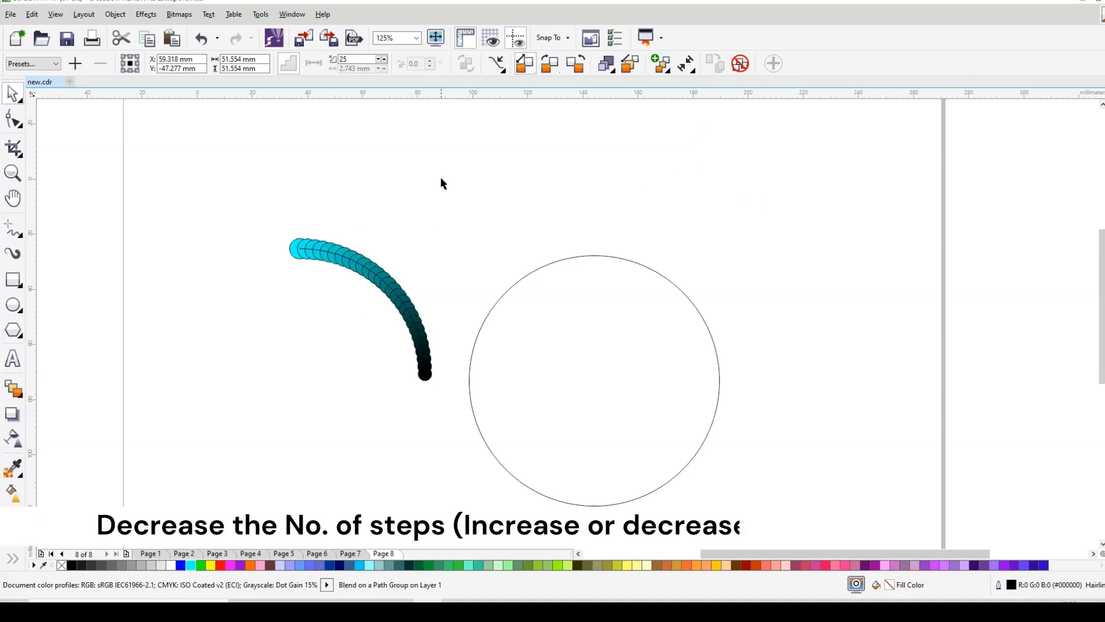
Step: Reduce the blend on the arc to 7 steps, leaving nine graded dots
left_click(336, 263)
double_click(351, 59)
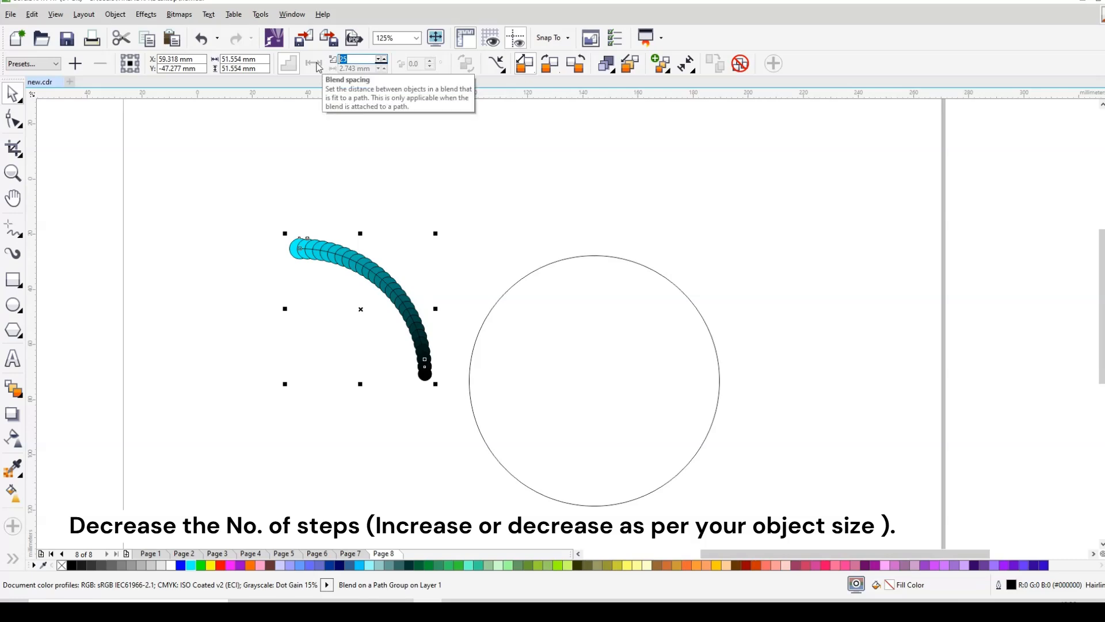
type("7")
key("Return")
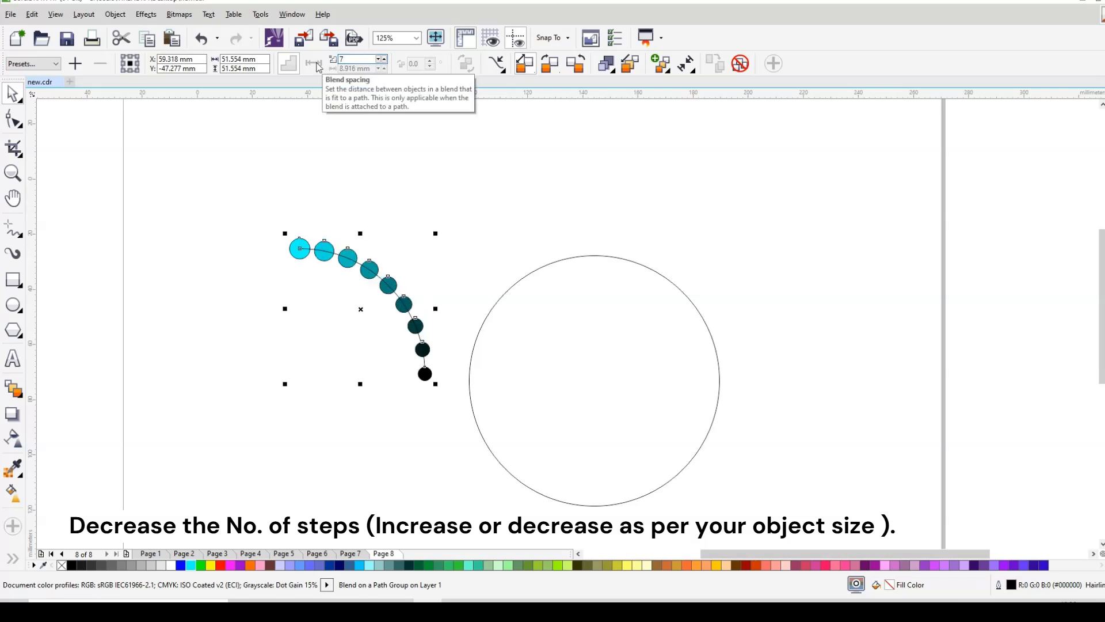
scroll(392, 318, "up", 2)
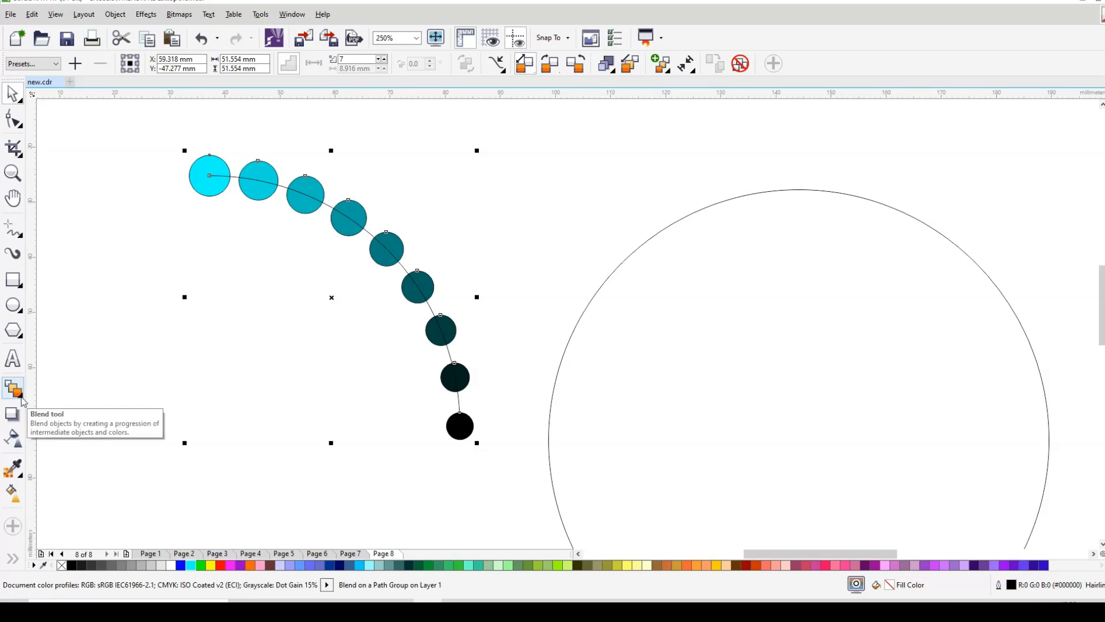
scroll(397, 246, "down", 2)
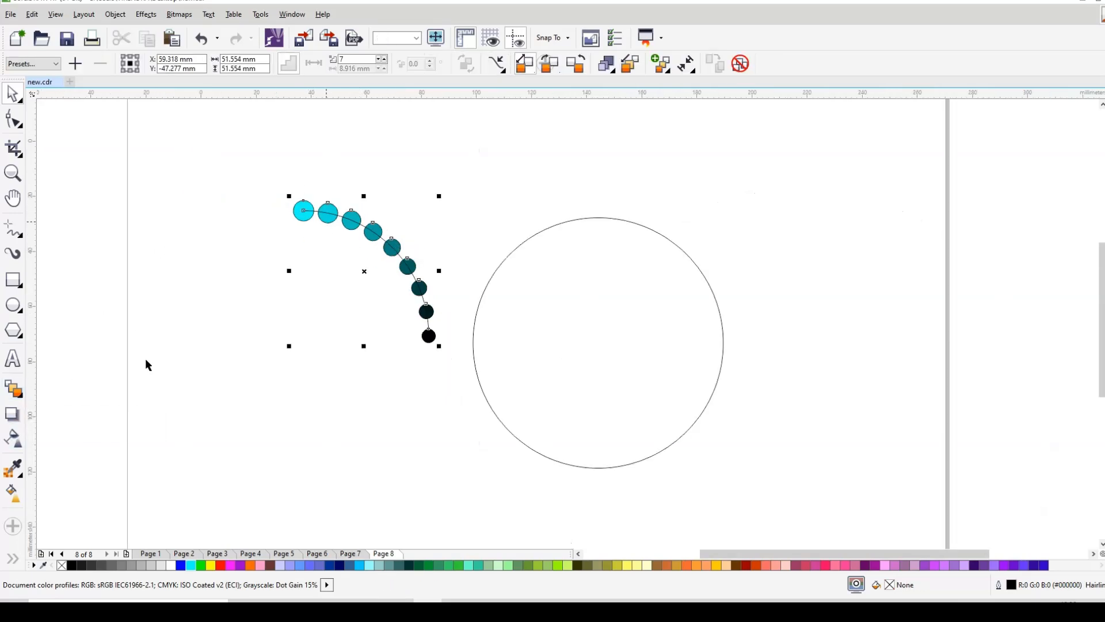
left_click(12, 391)
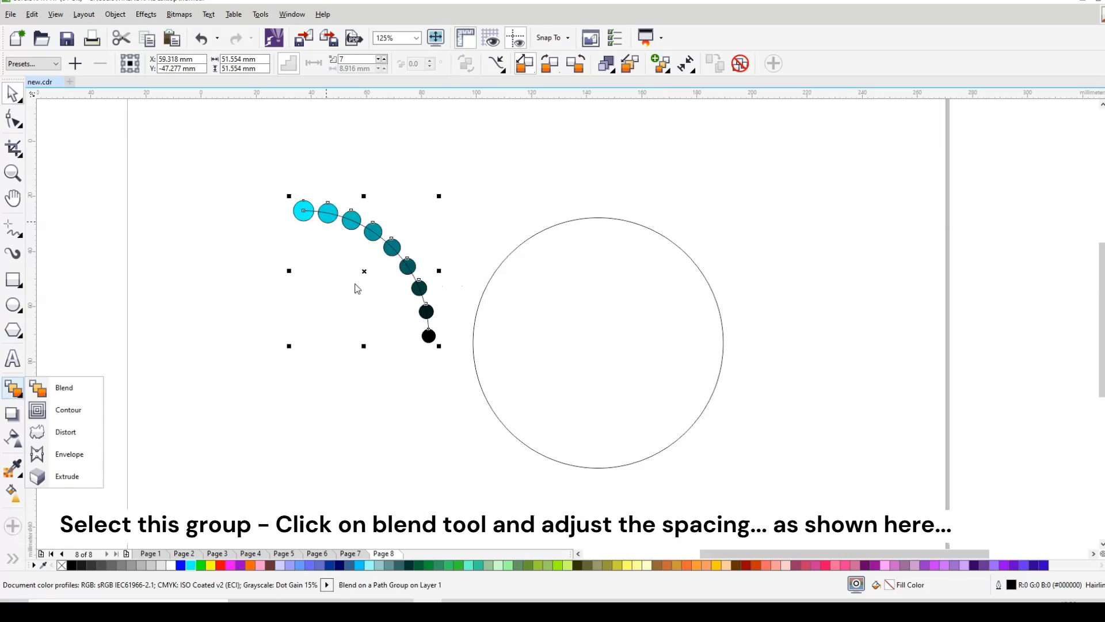
Step: Nudge the spacing of the dots along the arc with the interactive Blend tool
left_click(63, 388)
scroll(419, 269, "up", 2)
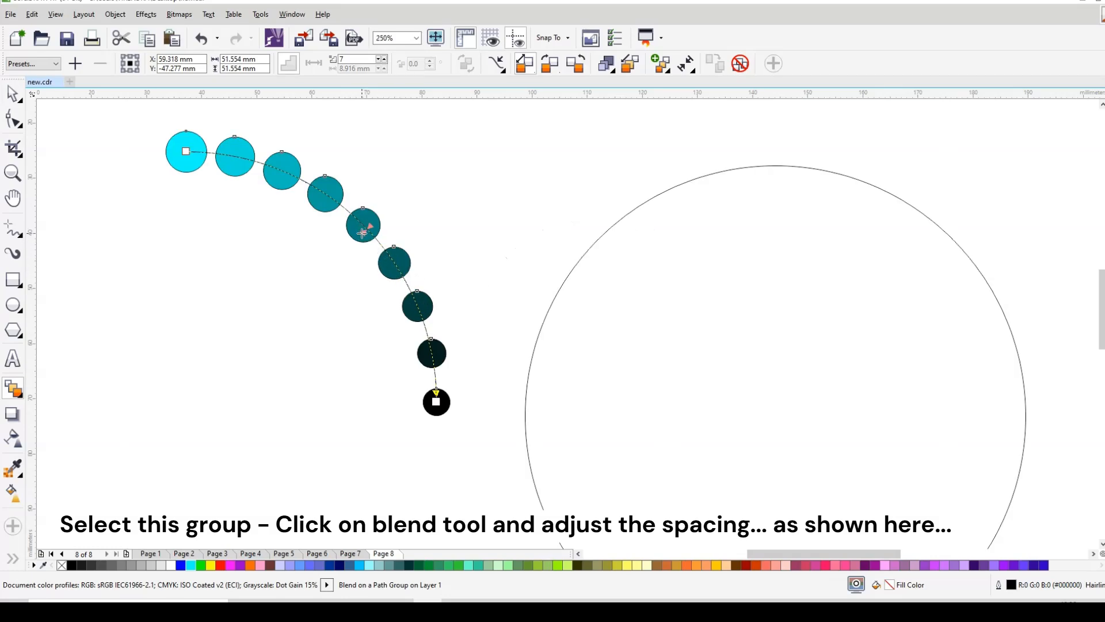
left_click_drag(361, 231, 365, 232)
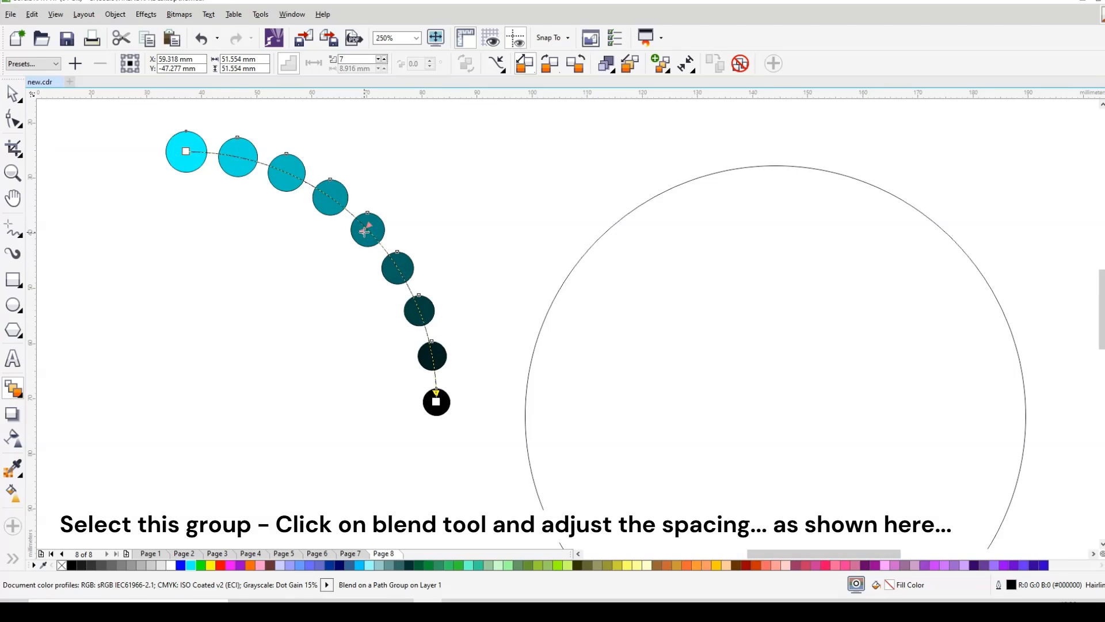
left_click(12, 94)
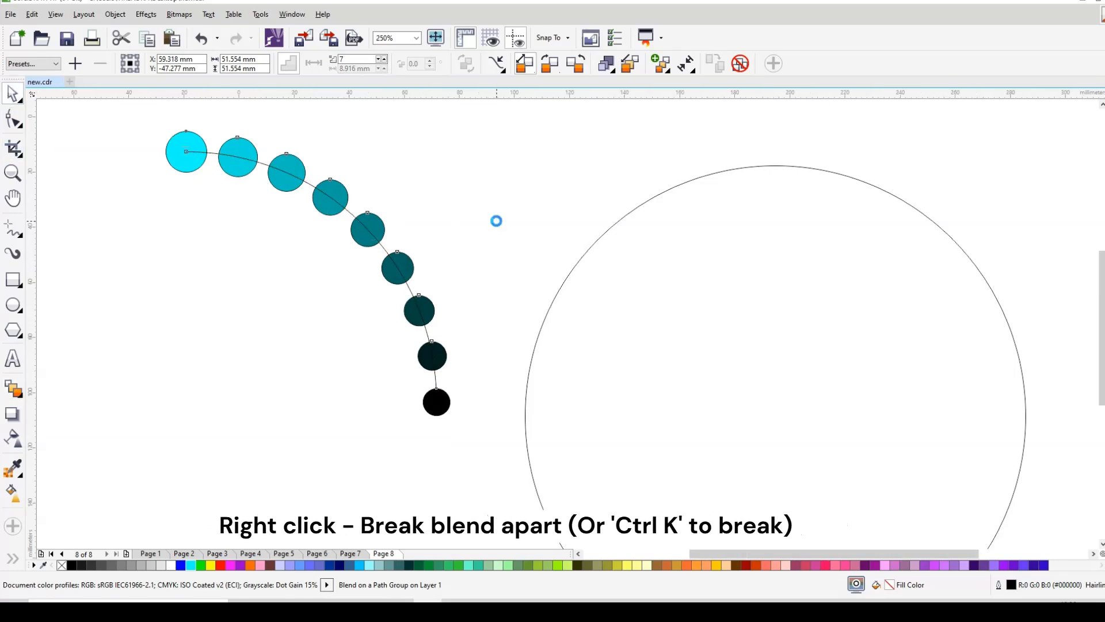
Step: Break the blend apart into nine separate circles and the arc
scroll(495, 220, "down", 2)
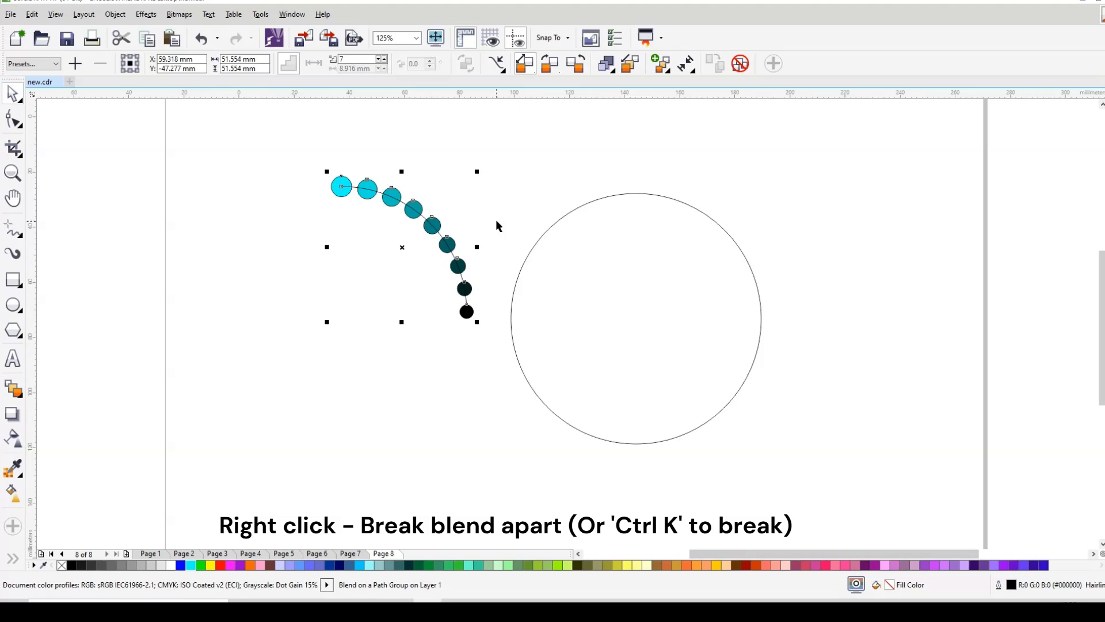
right_click(416, 204)
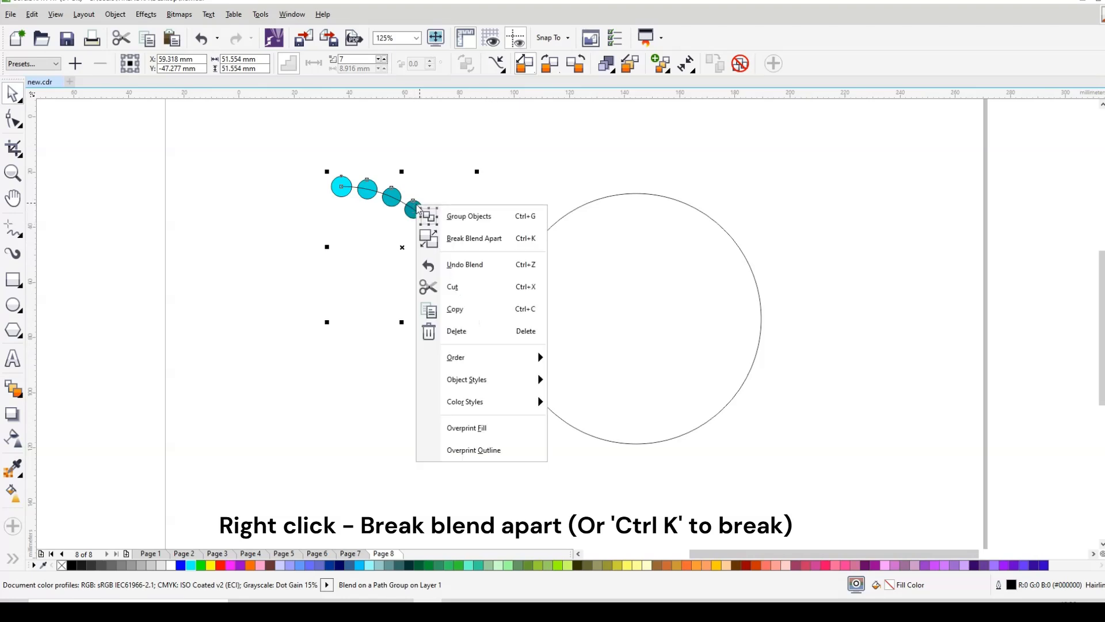
left_click(470, 238)
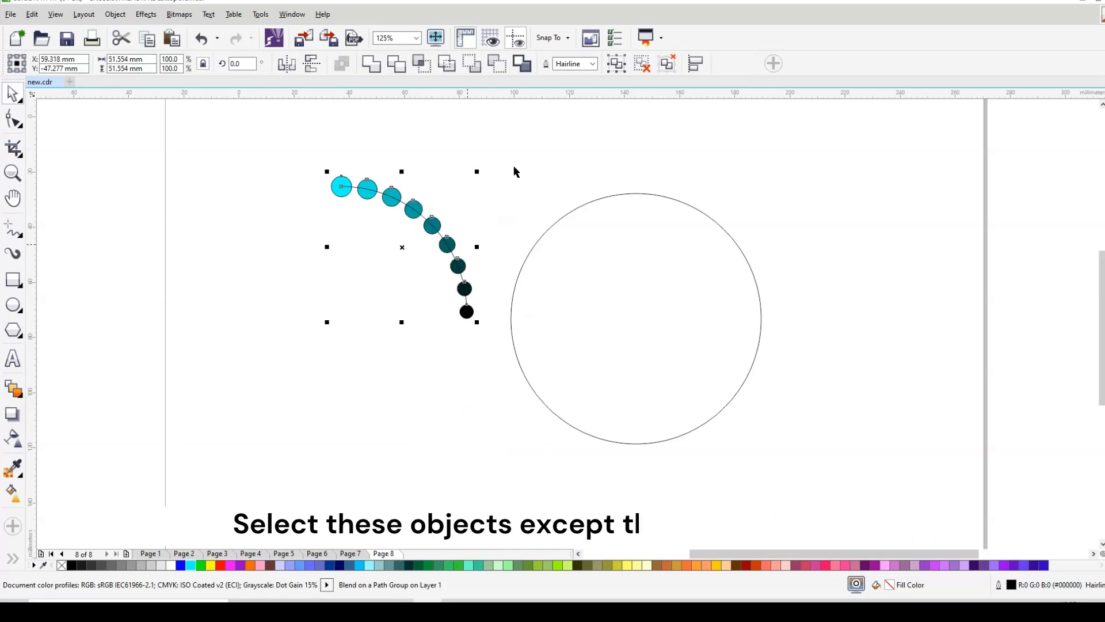
Step: Group all dots except the black end dot and move them onto the large circle's upper-right edge
left_click_drag(312, 157, 500, 299)
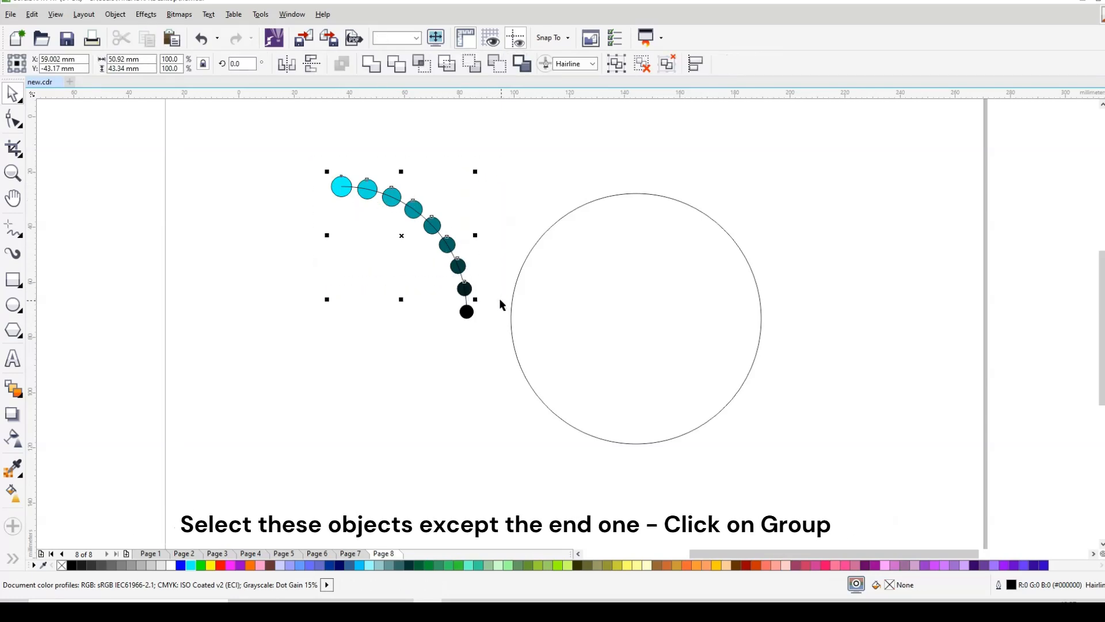
left_click(616, 64)
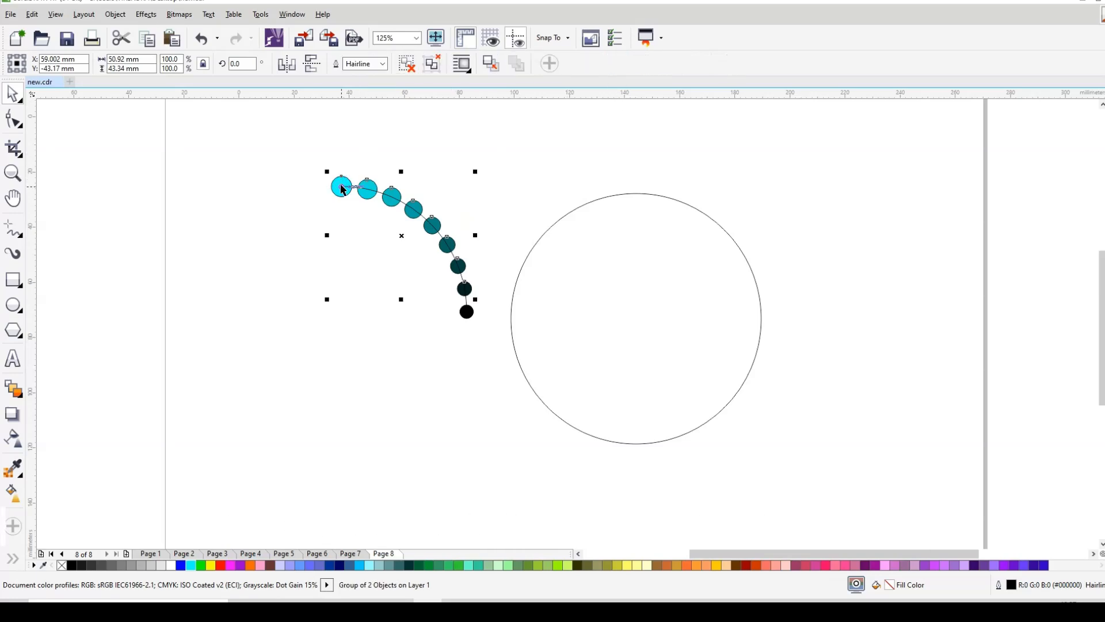
left_click_drag(343, 189, 635, 195)
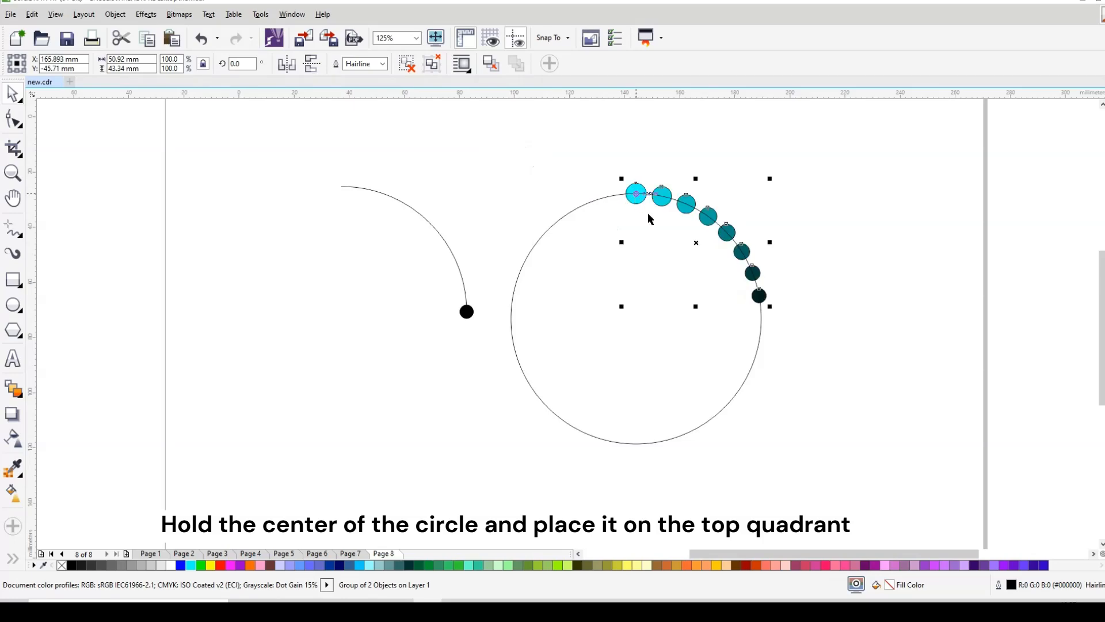
Step: Make three 90° rotated copies of the dot group around the circle's centre to complete the ring
left_click(747, 251)
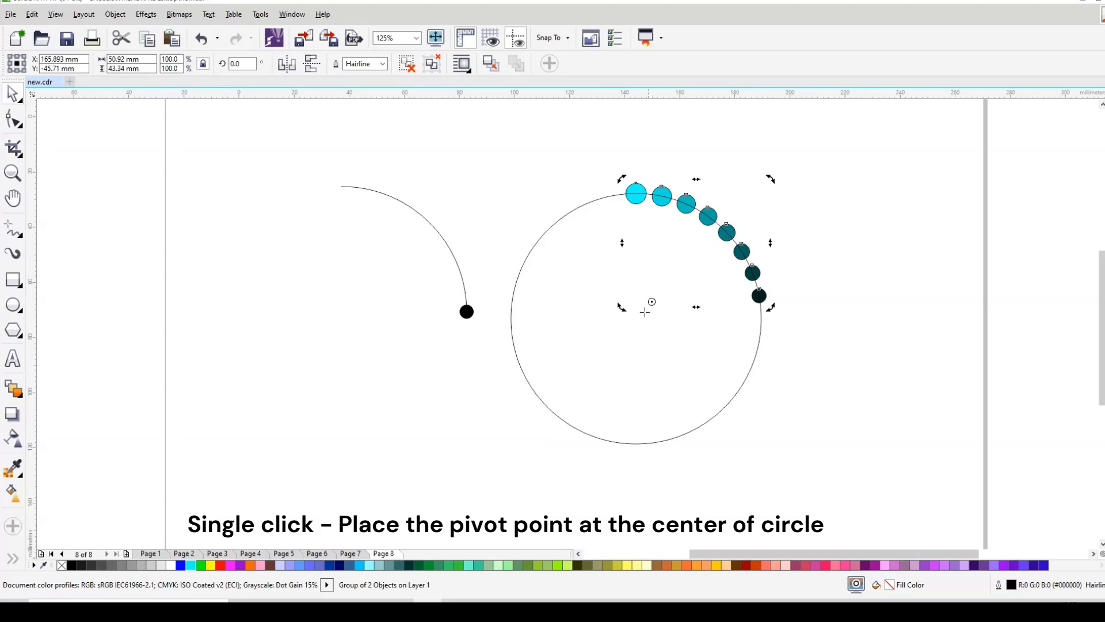
left_click_drag(639, 328, 639, 312)
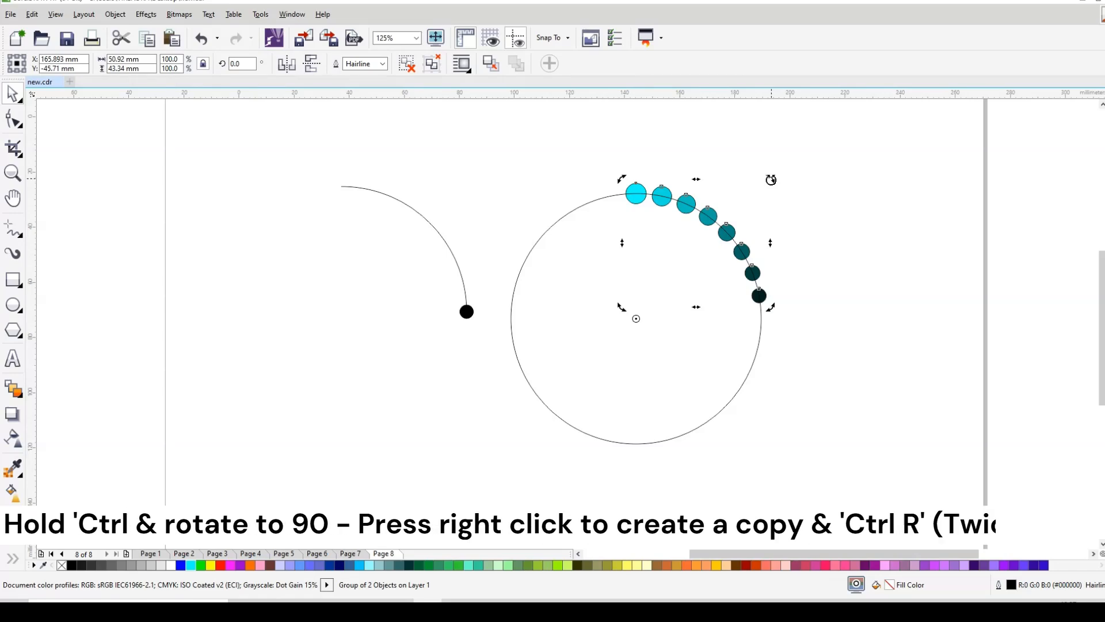
left_click_drag(770, 179, 714, 402)
right_click(714, 402)
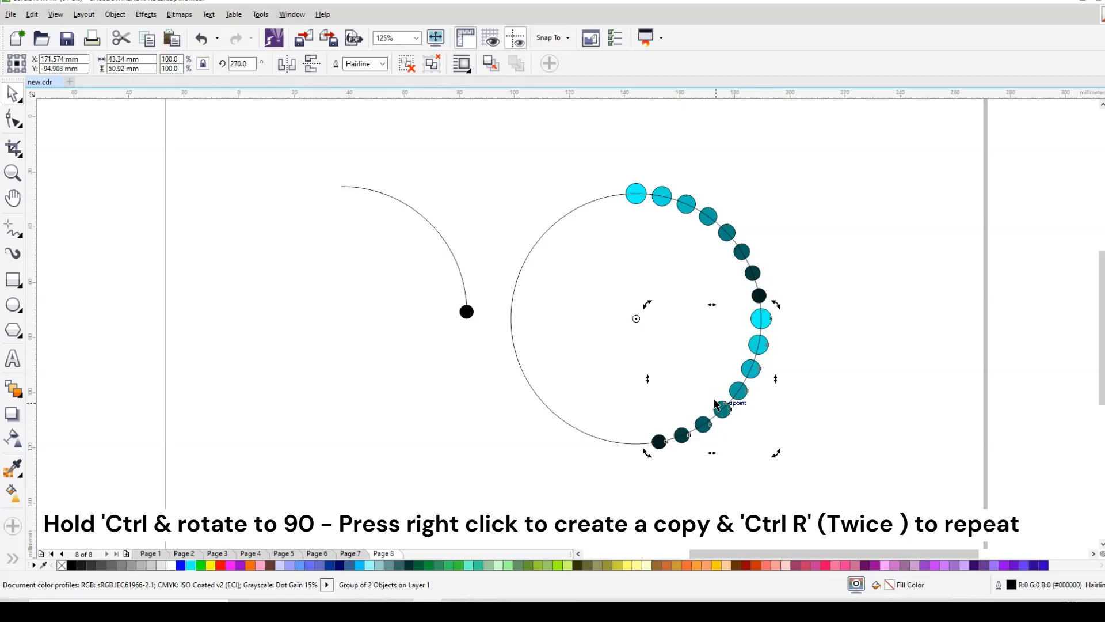
key("ctrl+r")
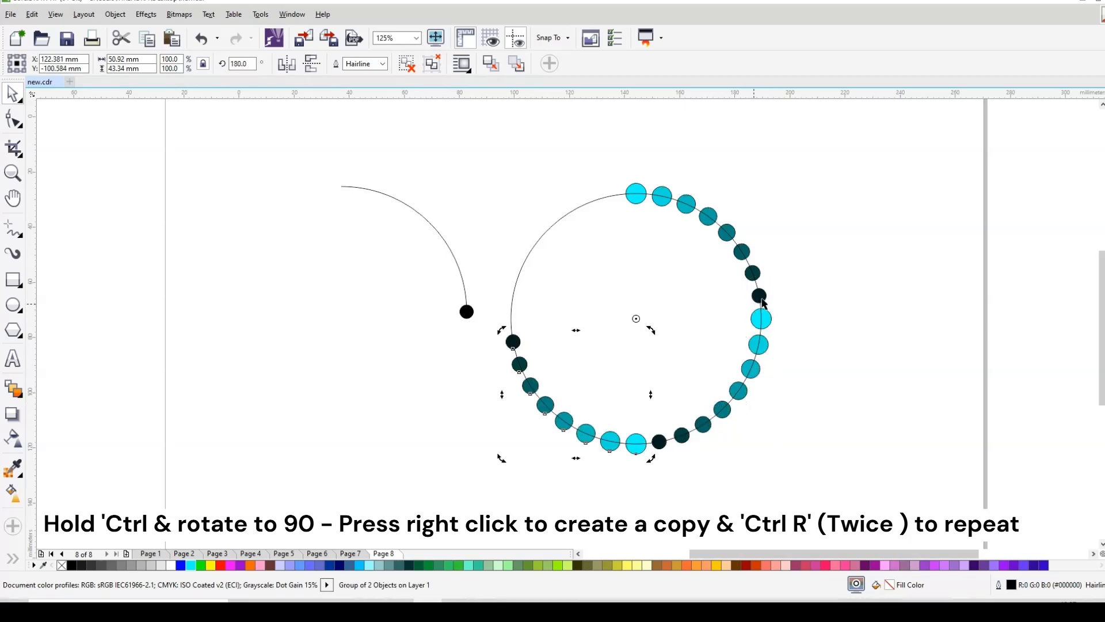
key("ctrl+r")
left_click(698, 285)
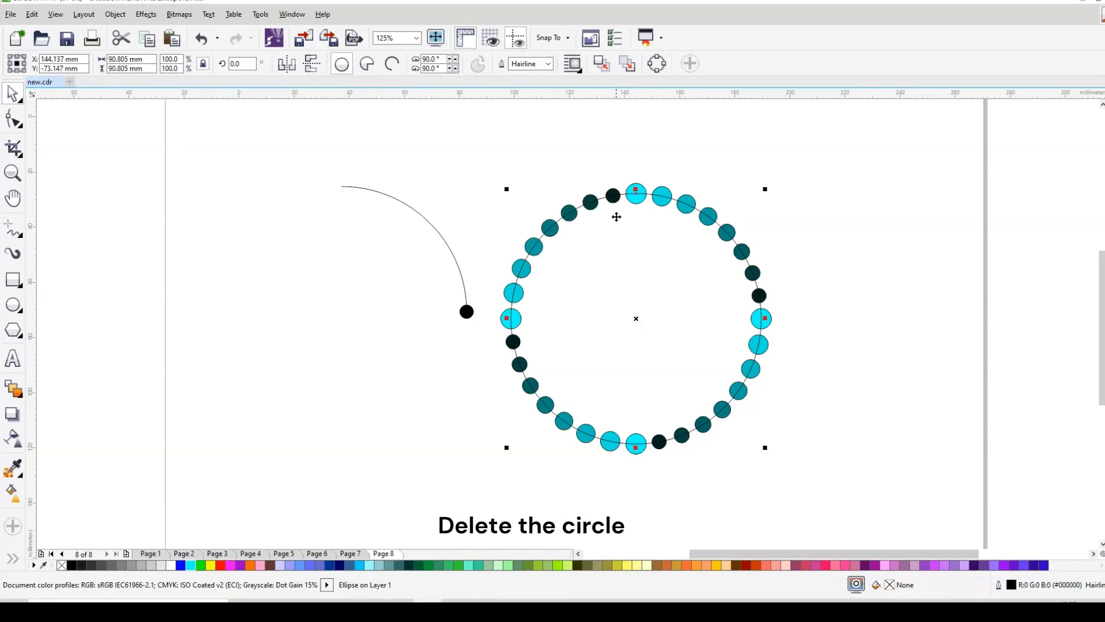
Step: Delete the guide circle, group all the ring's dots and remove their outlines
key("Delete")
left_click_drag(493, 145, 808, 458)
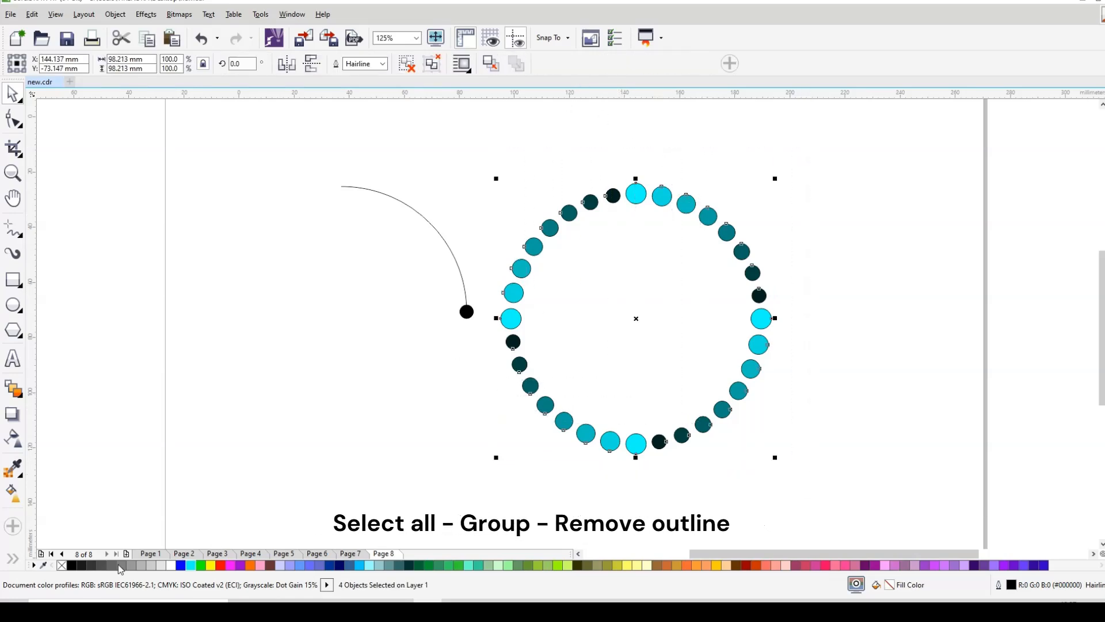
key("ctrl+g")
right_click(62, 565)
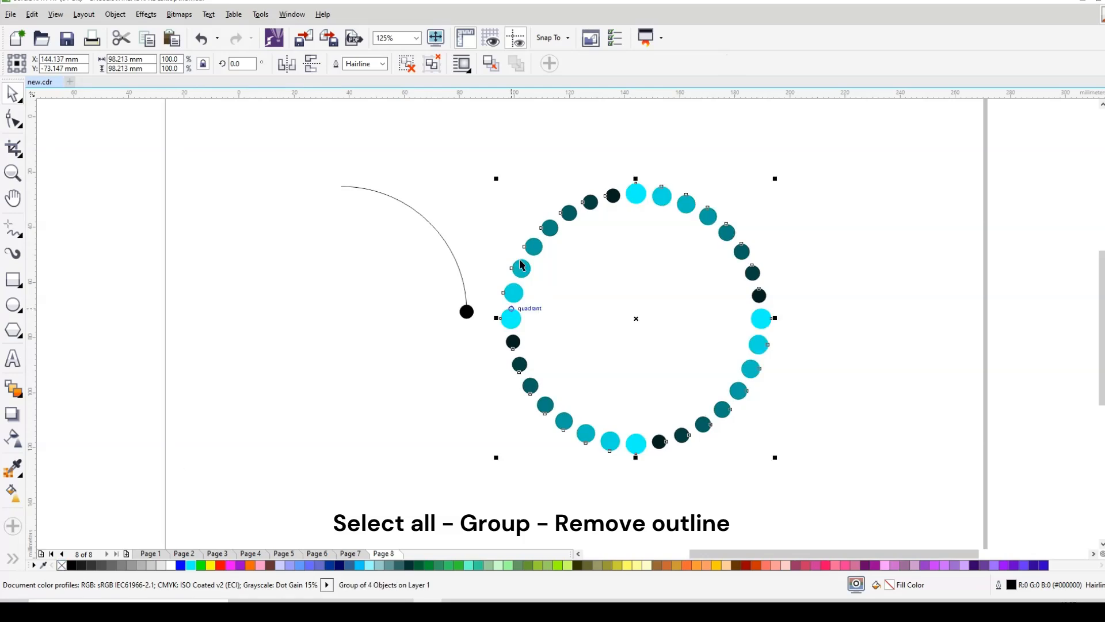
Step: Delete the leftover arc and black end dot
left_click_drag(271, 153, 511, 374)
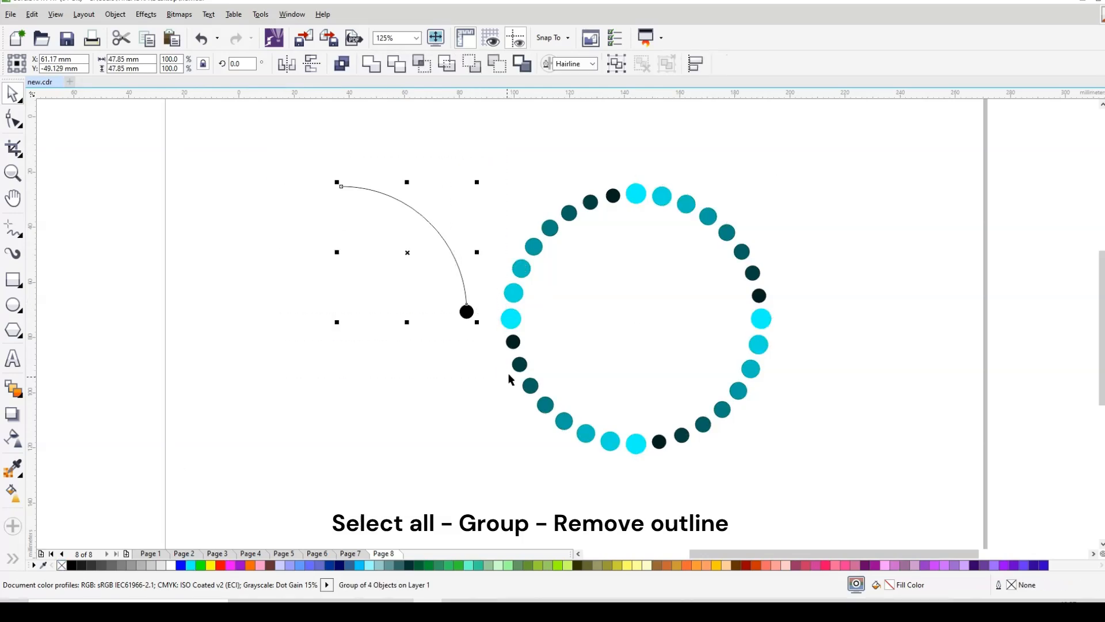
key("Delete")
left_click_drag(477, 148, 802, 489)
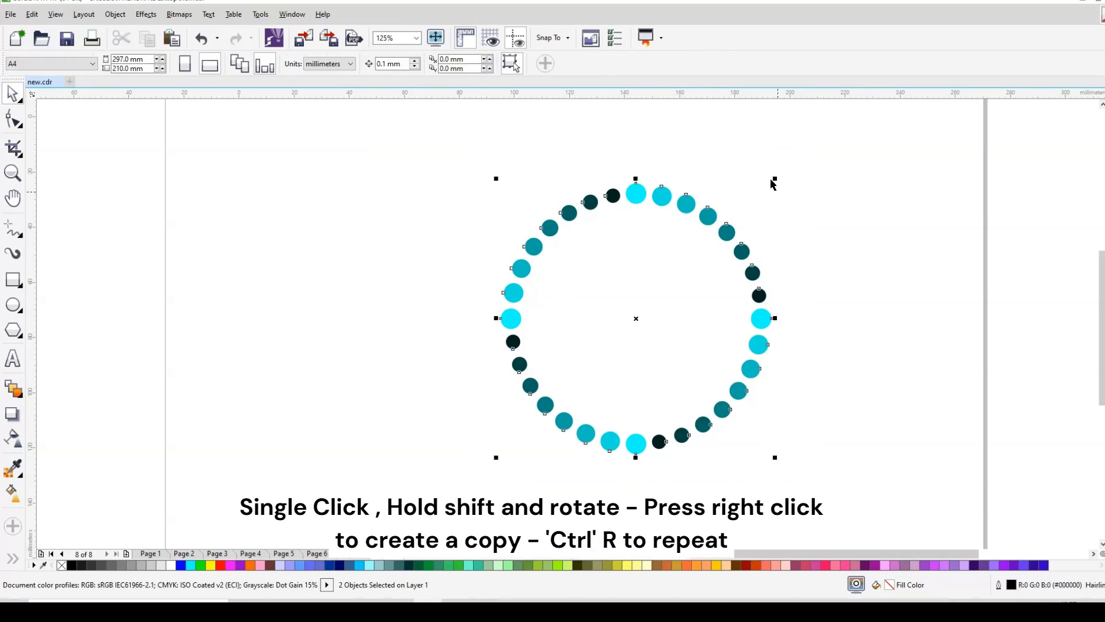
Step: Group the dot ring and drop a rotated, slightly smaller copy inside it
key("ctrl+g")
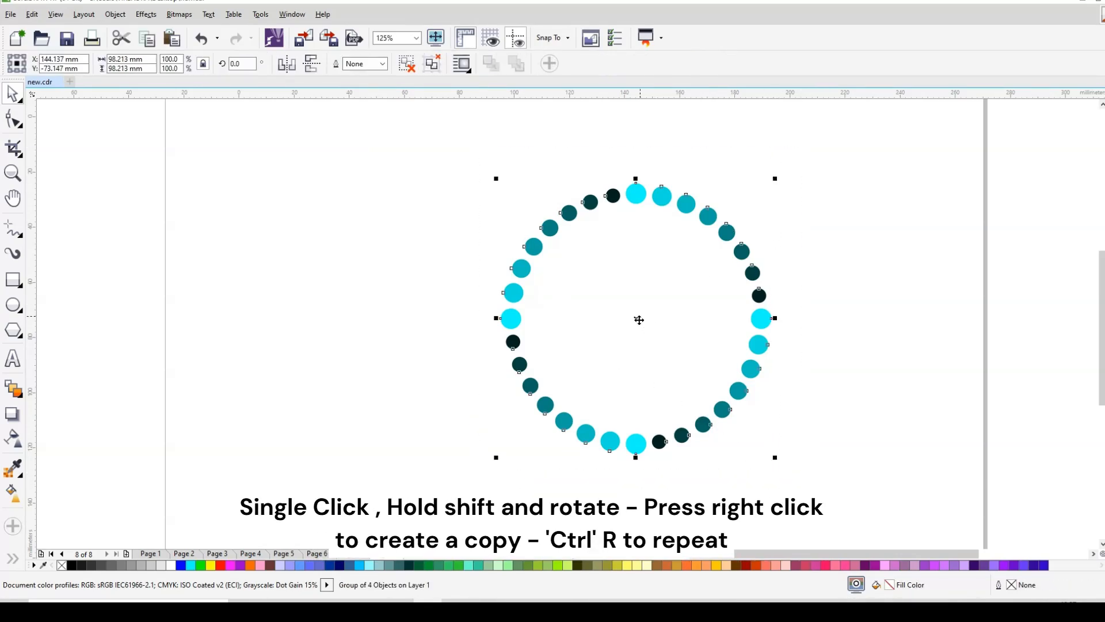
left_click(638, 320)
left_click_drag(772, 178, 742, 186)
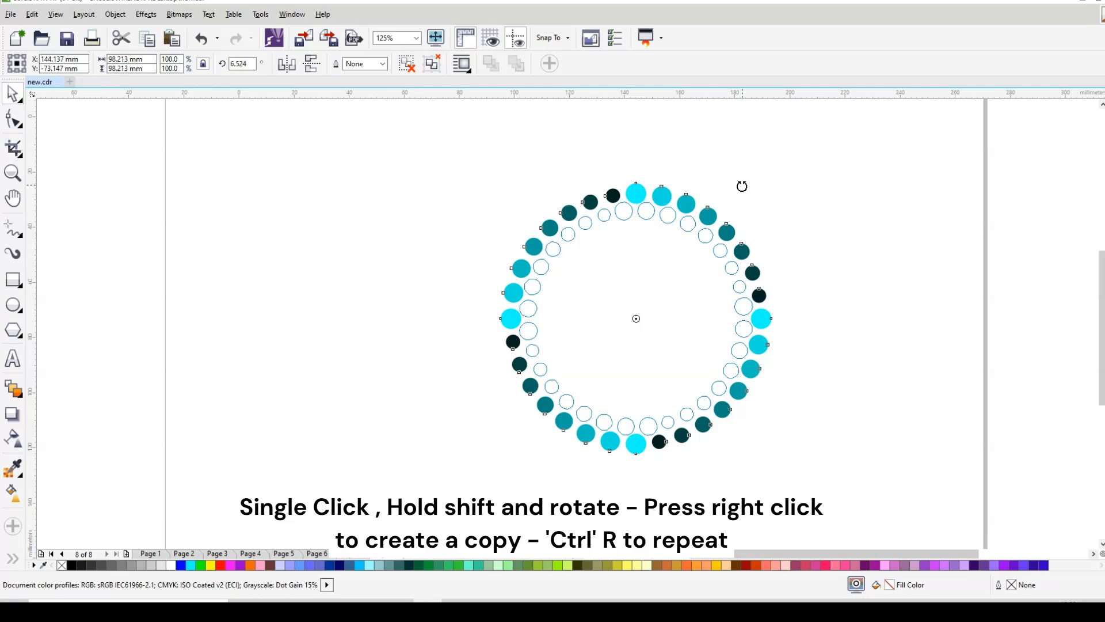
left_click_drag(742, 186, 741, 187)
right_click(741, 185)
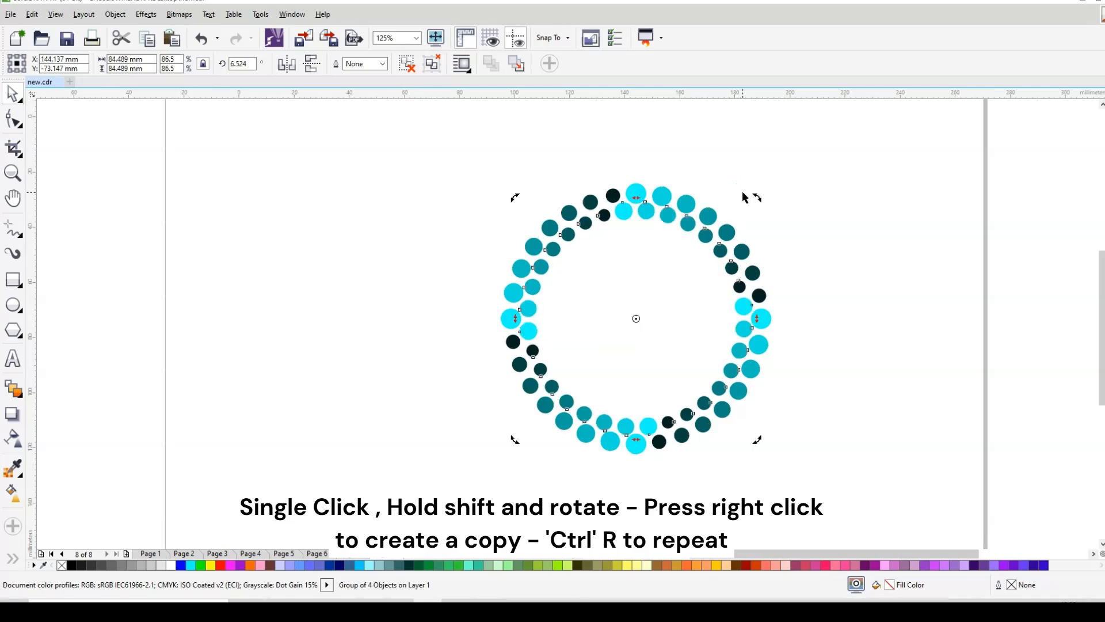
Step: Repeat the rotated, shrinking copy nine times with Ctrl+R until the centre fills
key("ctrl+r")
key("ctrl+r")
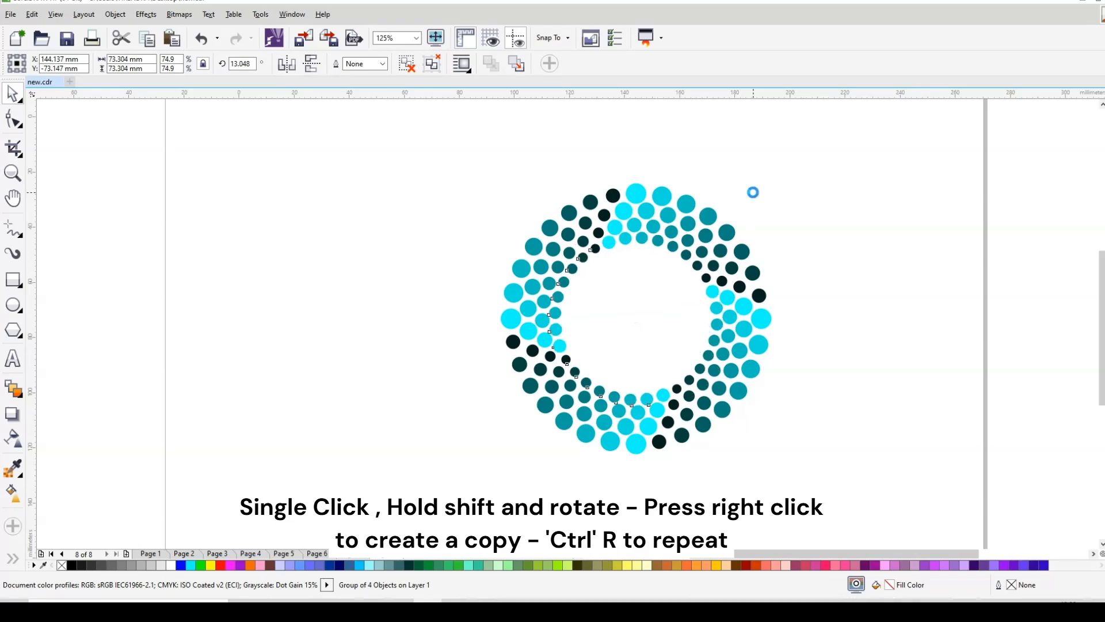
key("ctrl+r")
key("ctrl+r")
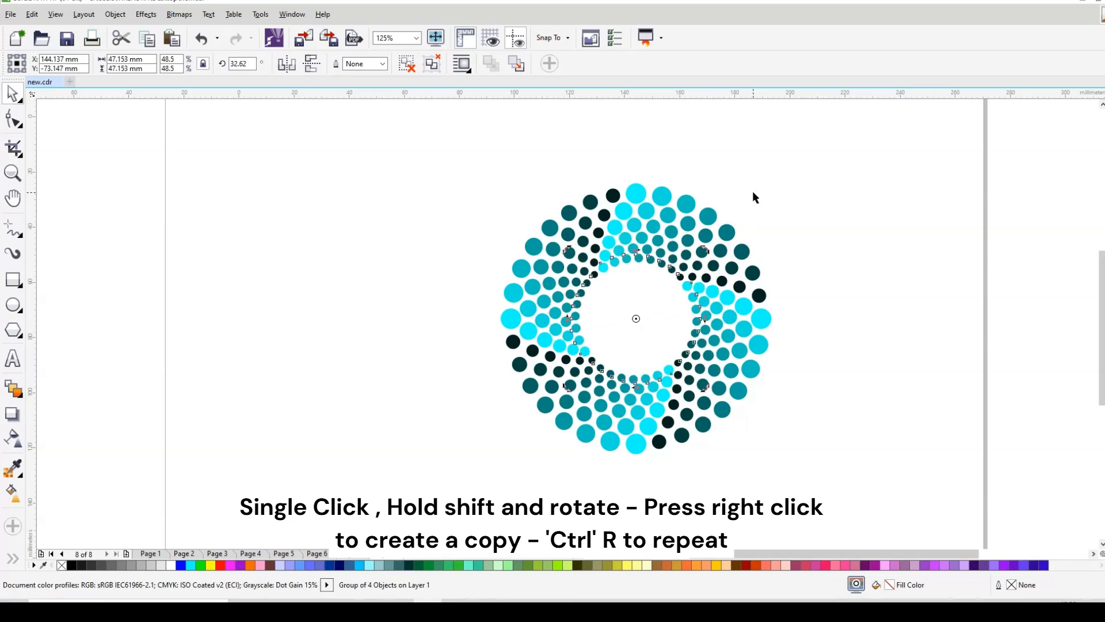
key("ctrl+r")
key("ctrl+r")
key("ctrl+r")
key("ctrl+r")
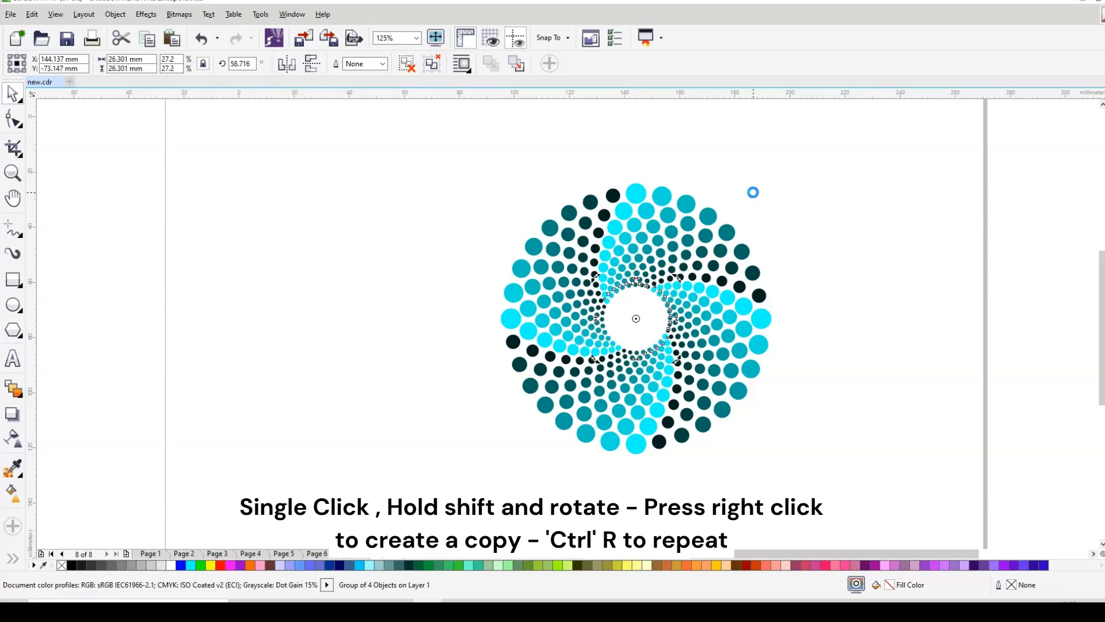
key("ctrl+r")
key("ctrl+r")
key("ctrl+r")
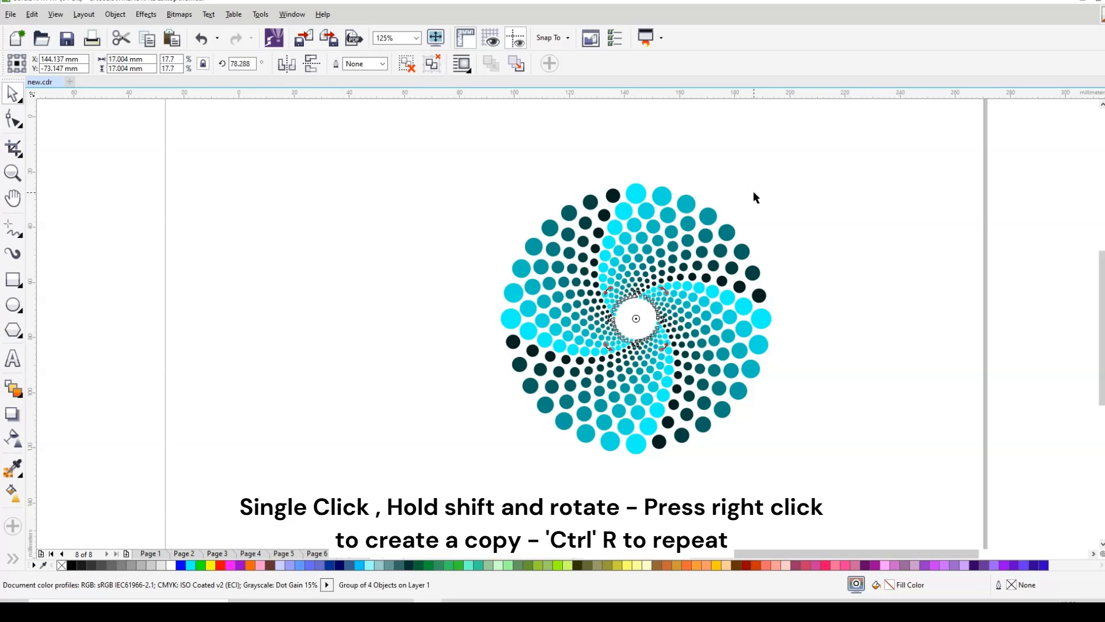
key("ctrl+r")
key("ctrl+r")
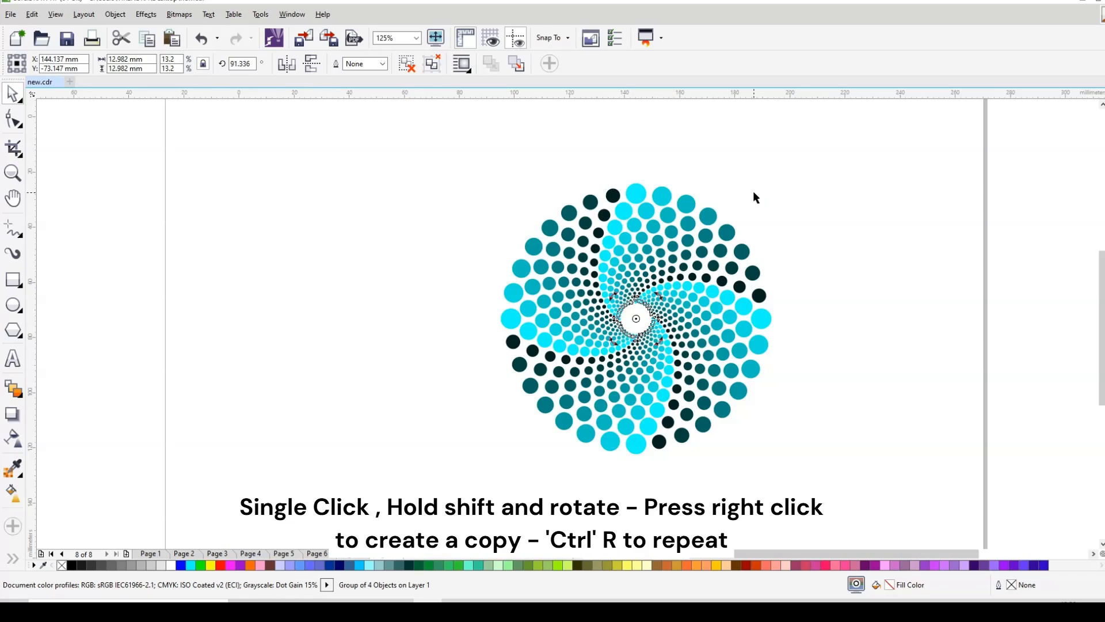
key("ctrl+r")
key("ctrl+r")
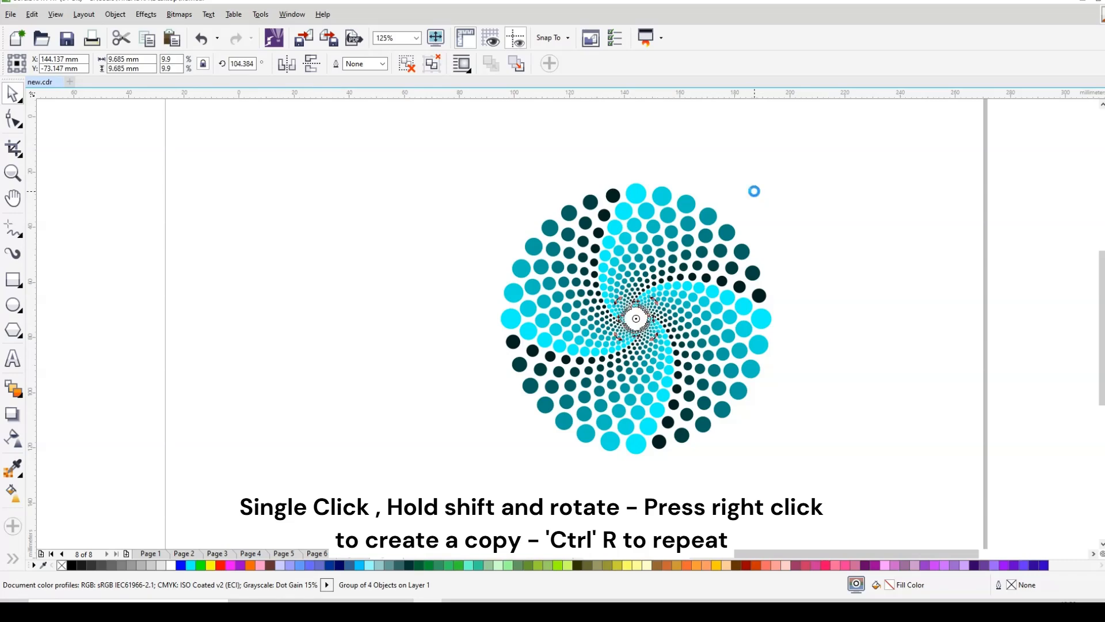
key("ctrl+r")
key("ctrl+r")
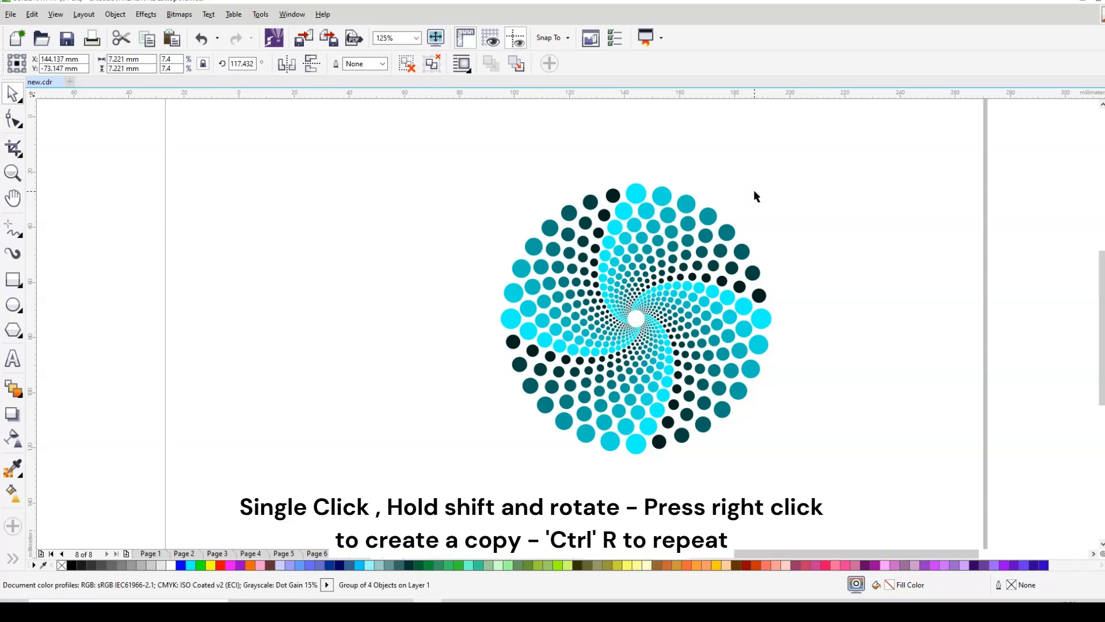
key("ctrl+r")
key("ctrl+r")
key("ctrl+r")
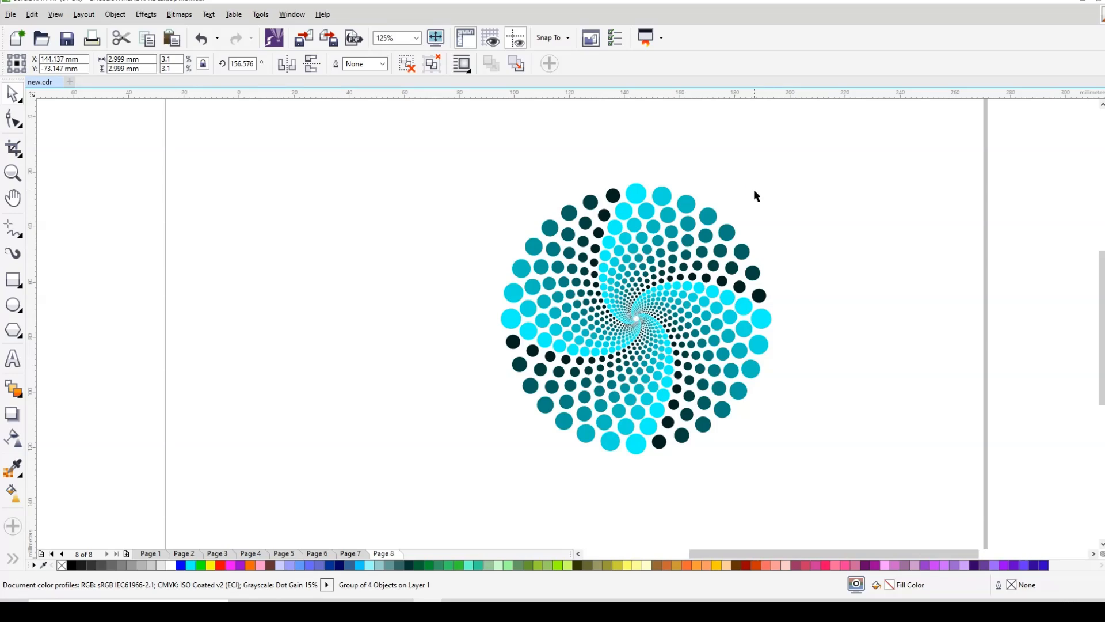
key("ctrl+r")
Step: Marquee-select every dot of the 30-ring spiral and group them into a single object
left_click(834, 192)
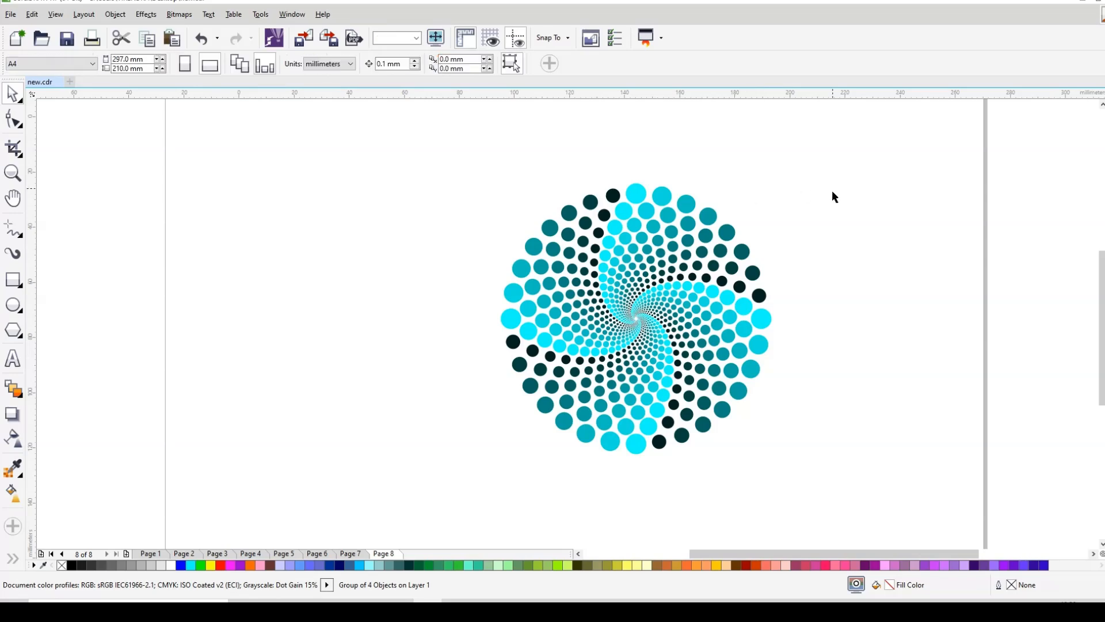
left_click_drag(459, 150, 815, 493)
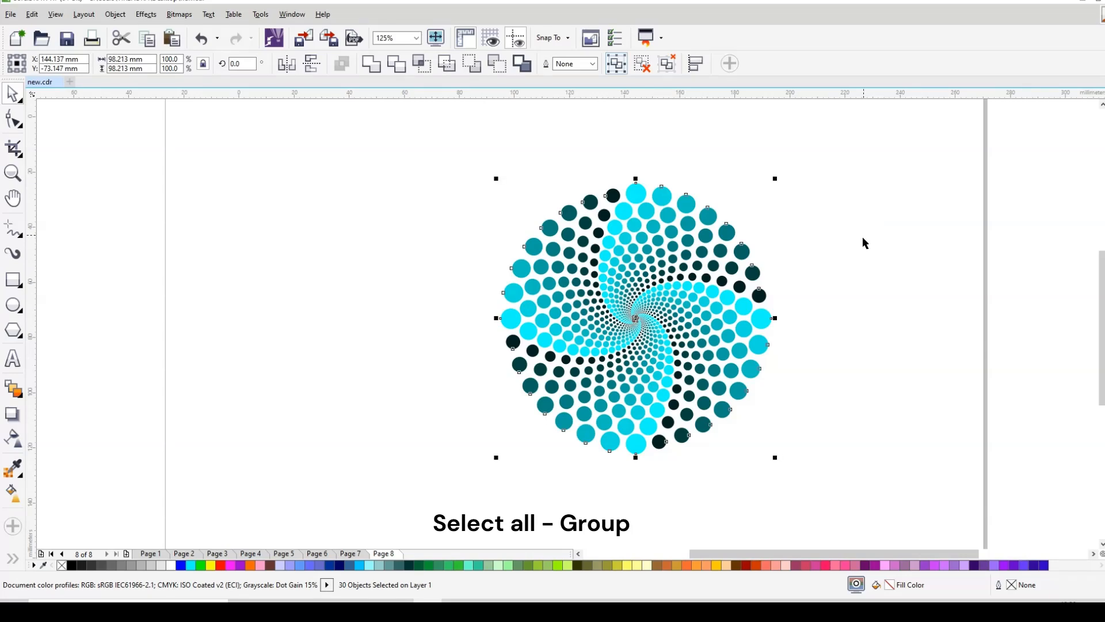
left_click(737, 302)
scroll(737, 302, "up", 2)
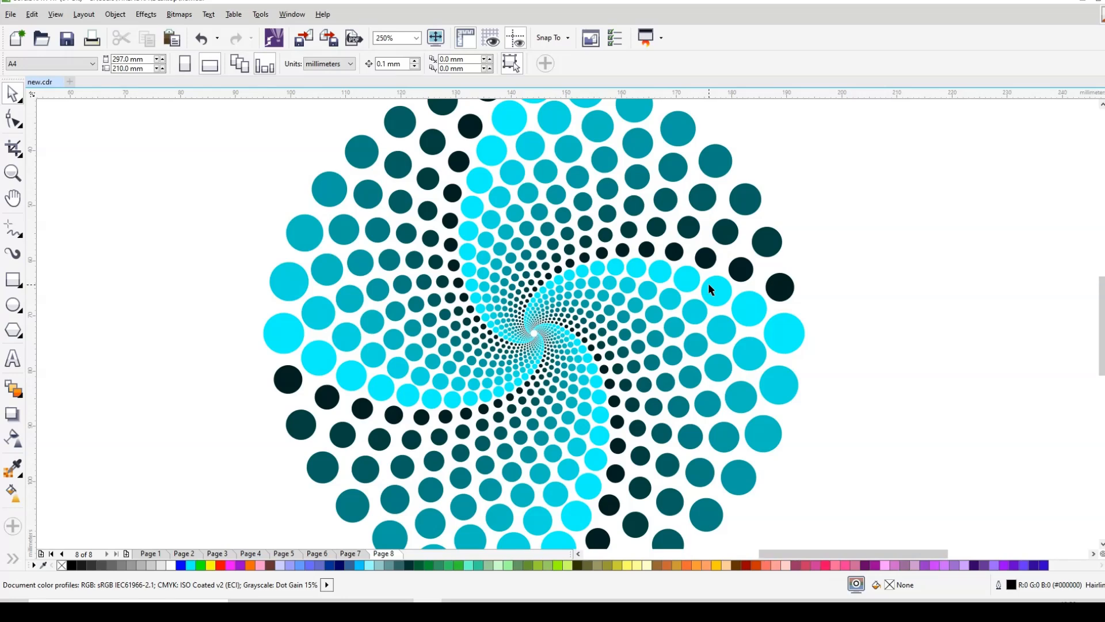
scroll(710, 287, "down", 1)
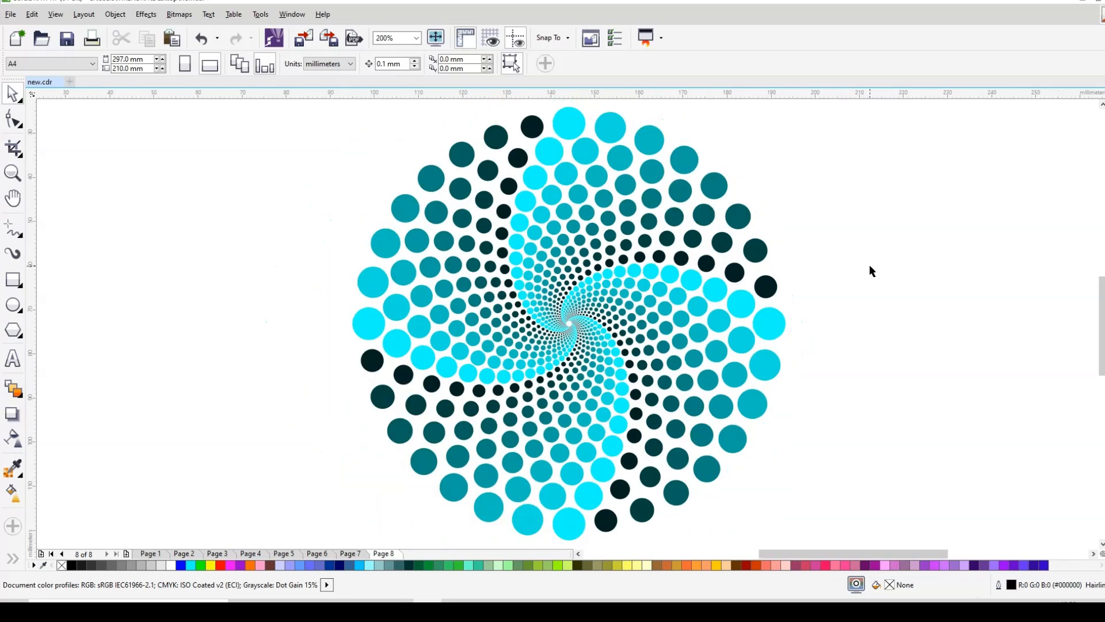